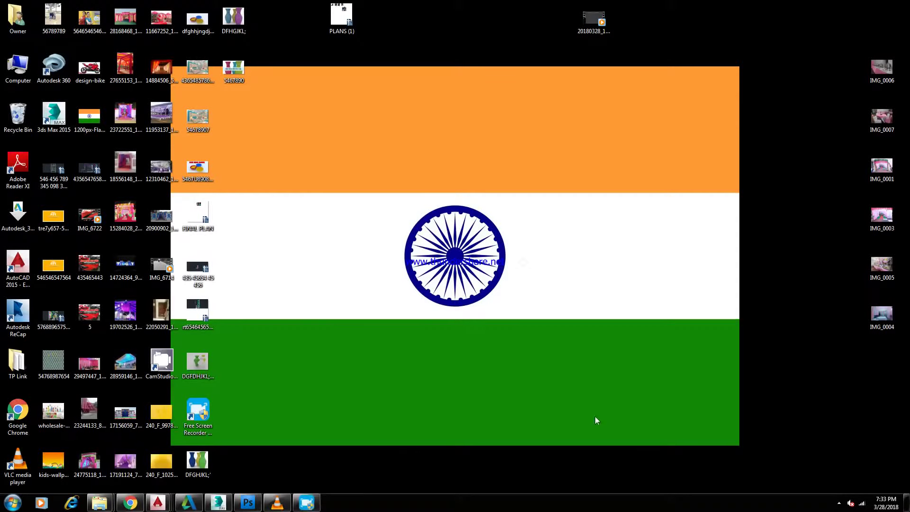
Restore the minimized 3ds Max 2015 window from the Windows taskbar
{"action": "left_click", "coordinate": [838, 505]}
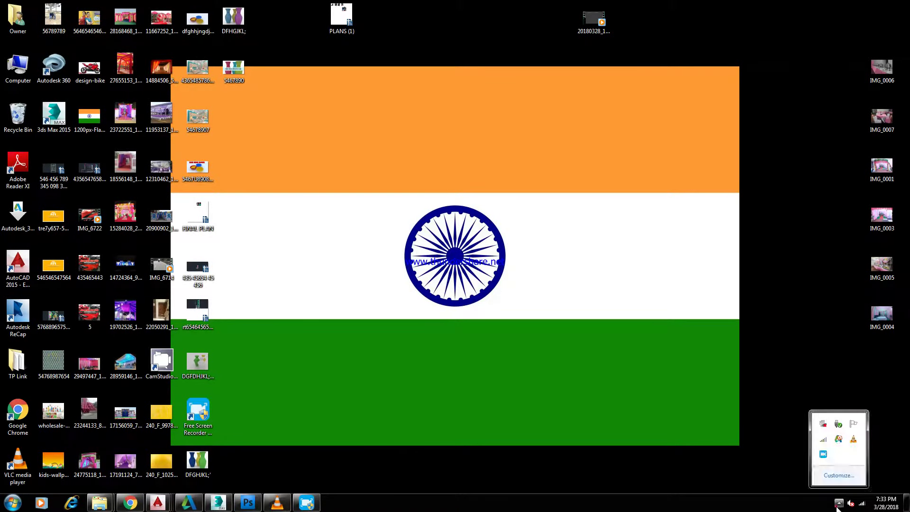
{"action": "left_click", "coordinate": [218, 502]}
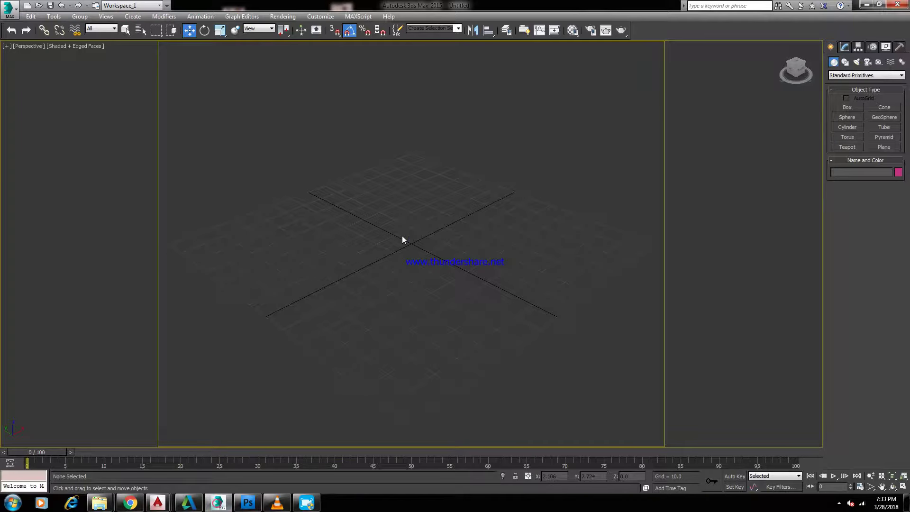
Draw a box on the grid and convert it to an editable poly
{"action": "left_click", "coordinate": [841, 108]}
{"action": "left_click_drag", "start_coordinate": [410, 242], "coordinate": [428, 195]}
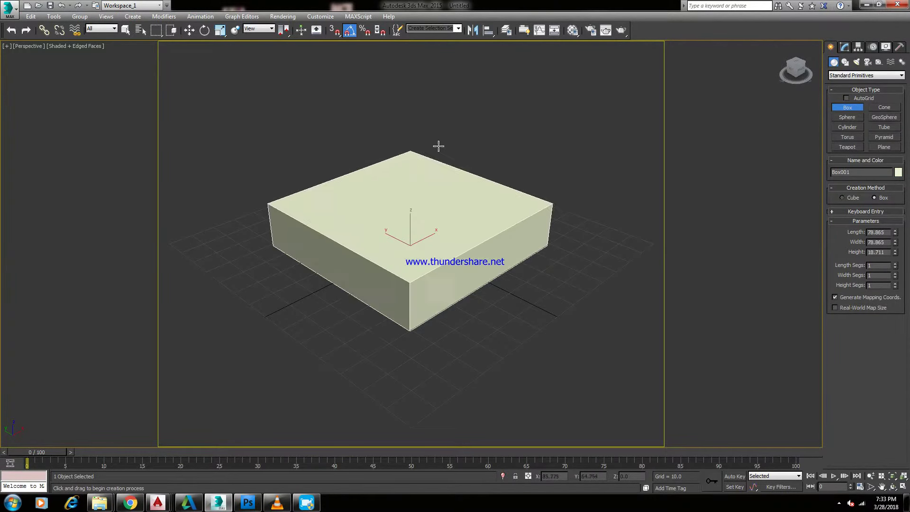
{"action": "left_click", "coordinate": [443, 127]}
{"action": "right_click", "coordinate": [372, 175]}
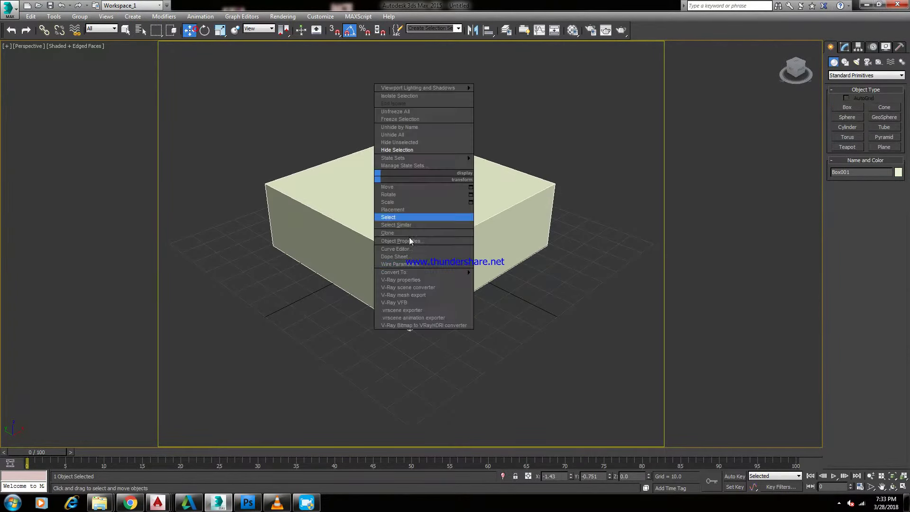
{"action": "left_click", "coordinate": [495, 279]}
At Polygon level, select three side faces of the box
{"action": "key", "text": "4"}
{"action": "left_click", "coordinate": [315, 240]}
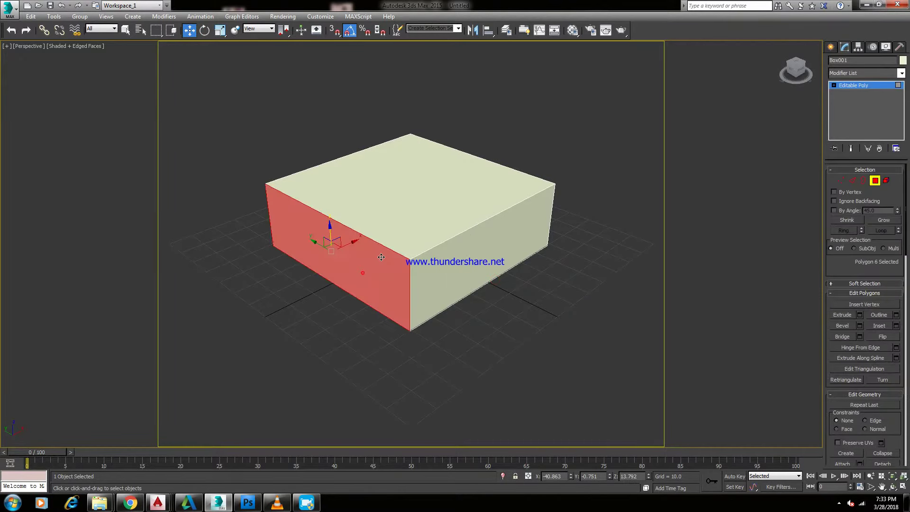
{"action": "middle_click_drag", "start_coordinate": [315, 240], "coordinate": [335, 296], "text": "alt"}
{"action": "left_click", "coordinate": [390, 285], "text": "ctrl"}
{"action": "left_click", "coordinate": [336, 303], "text": "ctrl"}
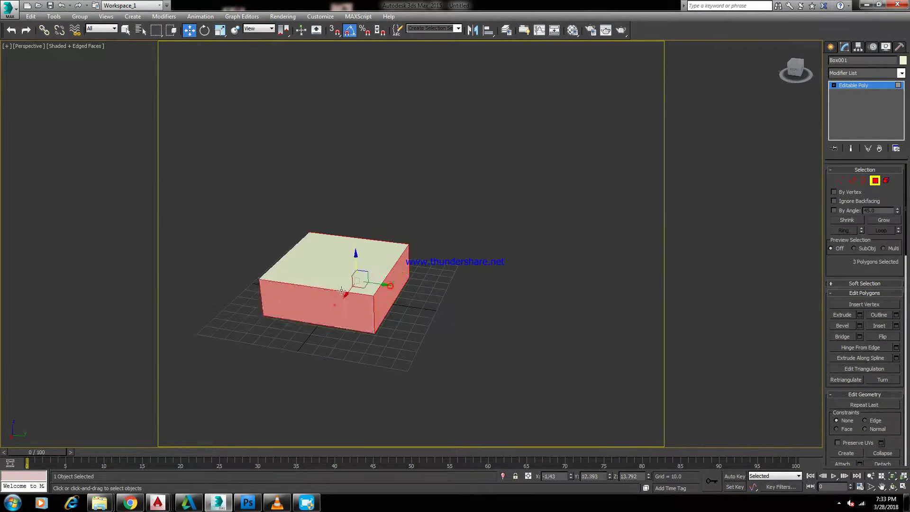
{"action": "mouse_move", "coordinate": [355, 254]}
{"action": "middle_mouse_down", "text": "alt"}
{"action": "mouse_move", "coordinate": [473, 291]}
{"action": "mouse_move", "coordinate": [433, 257]}
{"action": "middle_mouse_up", "text": "alt"}
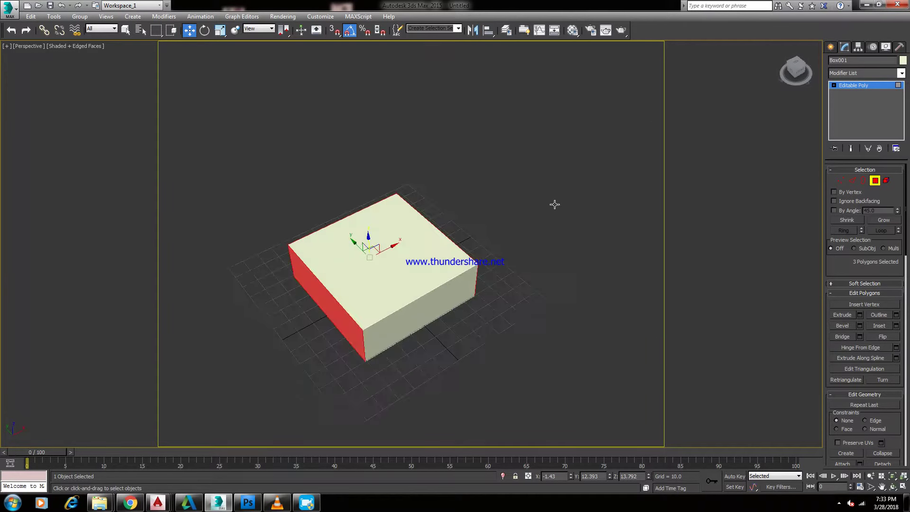
Extrude the selected side faces outward together using Extrude settings
{"action": "right_click", "coordinate": [553, 199]}
{"action": "left_click", "coordinate": [456, 231]}
{"action": "left_click", "coordinate": [427, 248]}
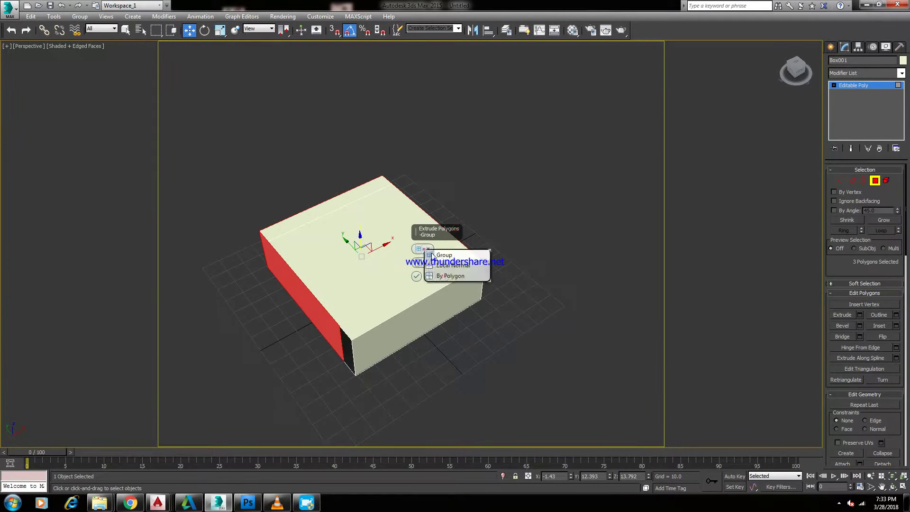
{"action": "left_click", "coordinate": [432, 266]}
{"action": "left_click_drag", "start_coordinate": [424, 262], "coordinate": [424, 216]}
{"action": "key", "text": "F3"}
{"action": "key", "text": "F3"}
{"action": "left_click", "coordinate": [418, 279]}
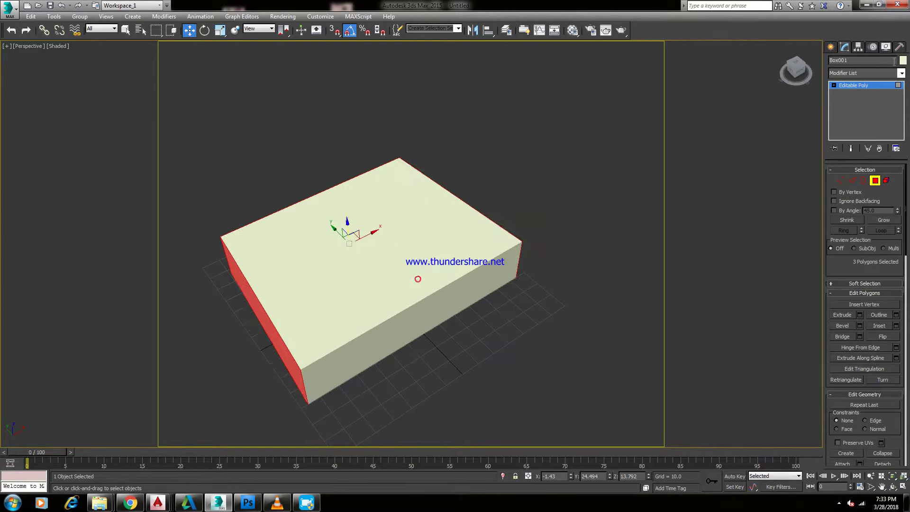
Colour the box purple and select the back and both side rim faces on top
{"action": "left_click", "coordinate": [902, 60]}
{"action": "left_click", "coordinate": [506, 301]}
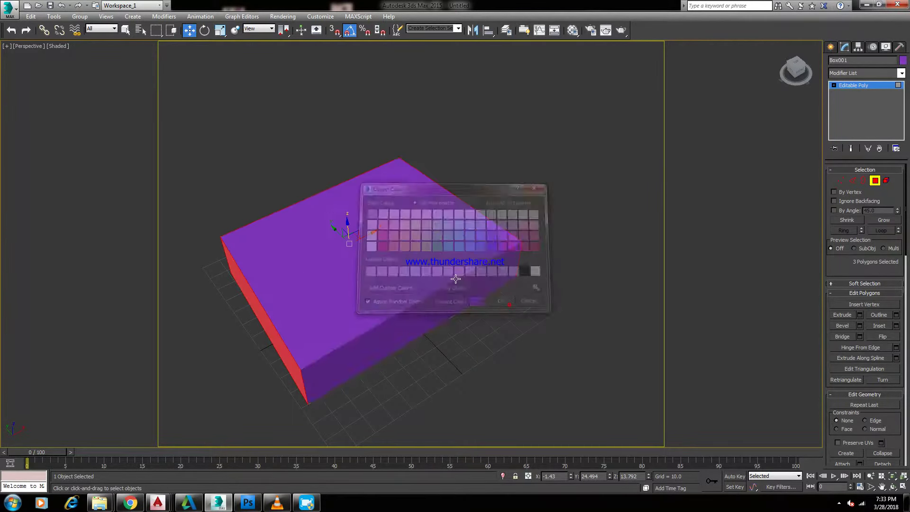
{"action": "middle_click_drag", "start_coordinate": [507, 300], "coordinate": [533, 195], "text": "alt"}
{"action": "key", "text": "F4"}
{"action": "left_click", "coordinate": [533, 194]}
{"action": "left_click", "coordinate": [369, 194], "text": "ctrl"}
{"action": "left_click", "coordinate": [360, 221], "text": "ctrl"}
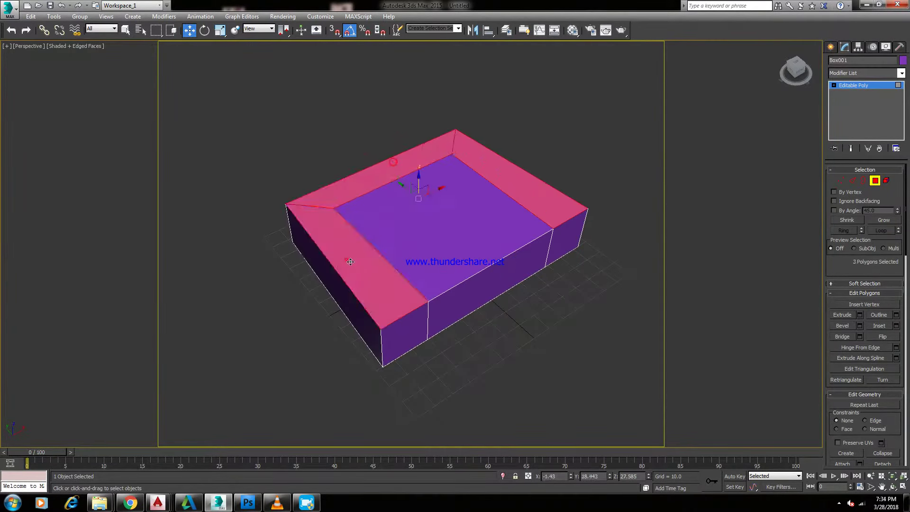
Extrude the rim faces upward into tall back and arm walls
{"action": "middle_click_drag", "start_coordinate": [349, 258], "coordinate": [389, 249], "text": "alt"}
{"action": "right_click", "coordinate": [608, 166]}
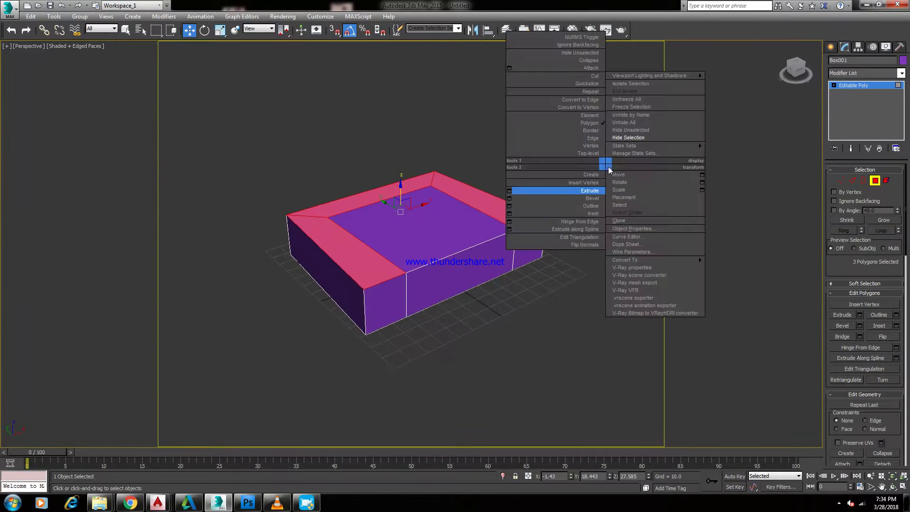
{"action": "left_click", "coordinate": [510, 192]}
{"action": "left_click_drag", "start_coordinate": [421, 265], "coordinate": [426, 196]}
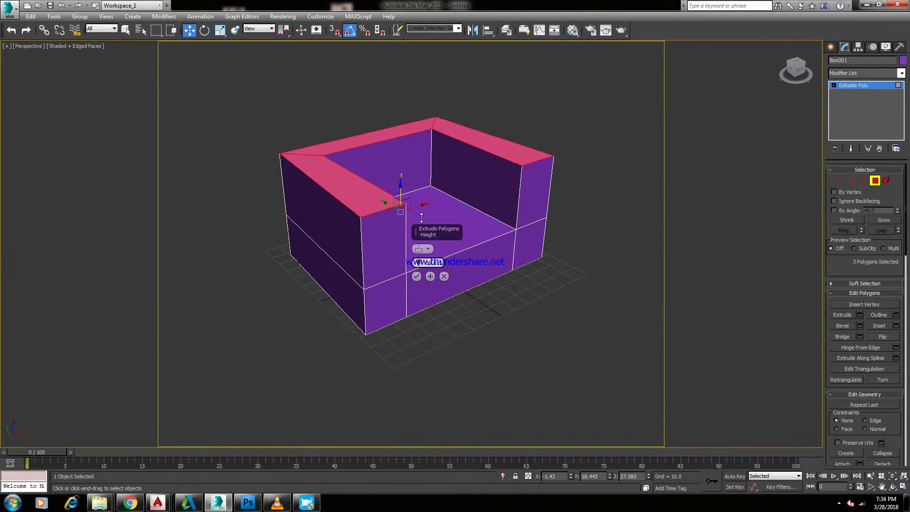
{"action": "left_click", "coordinate": [416, 277]}
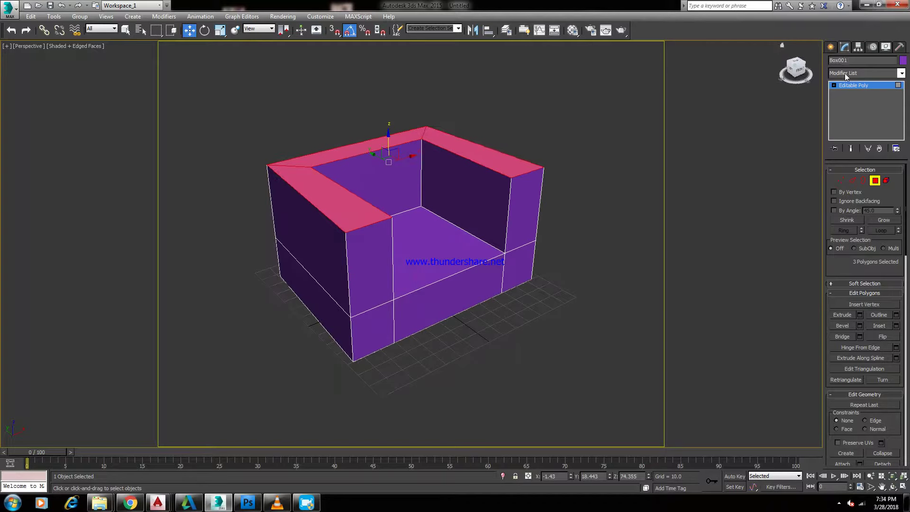
Add a TurboSmooth modifier with Iterations set to 3
{"action": "left_click", "coordinate": [901, 73]}
{"action": "key", "text": "t"}
{"action": "left_click", "coordinate": [848, 341]}
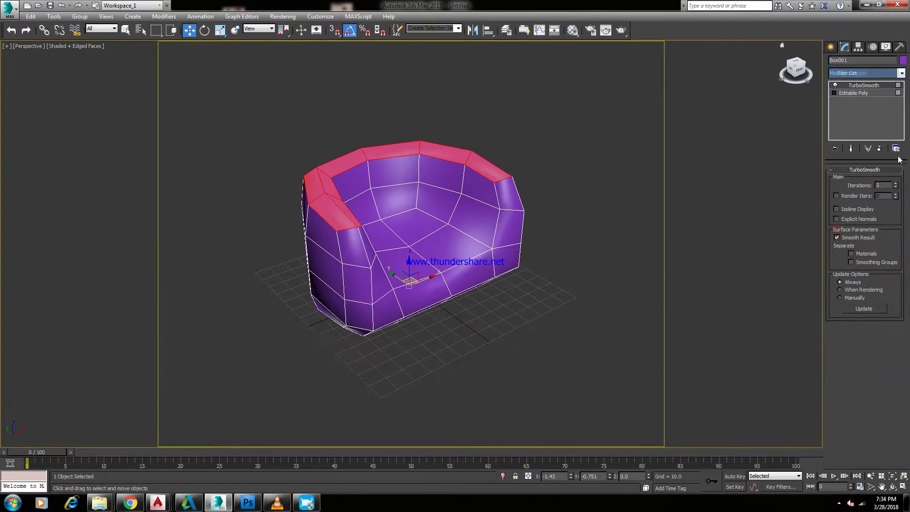
{"action": "left_click", "coordinate": [894, 183]}
Go to Editable Poly Edge level with Show End Result turned on
{"action": "key", "text": "F4"}
{"action": "left_click", "coordinate": [834, 93]}
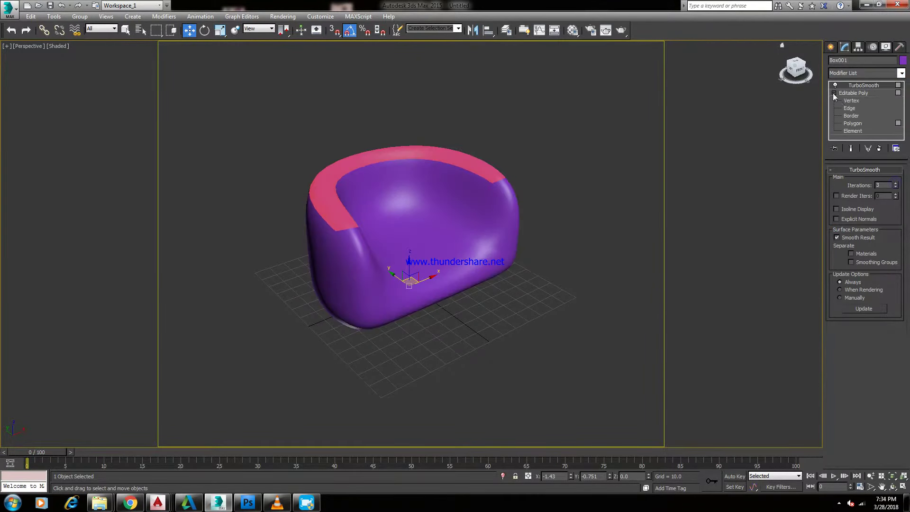
{"action": "left_click", "coordinate": [849, 108]}
{"action": "left_click", "coordinate": [851, 149]}
{"action": "key", "text": "F4"}
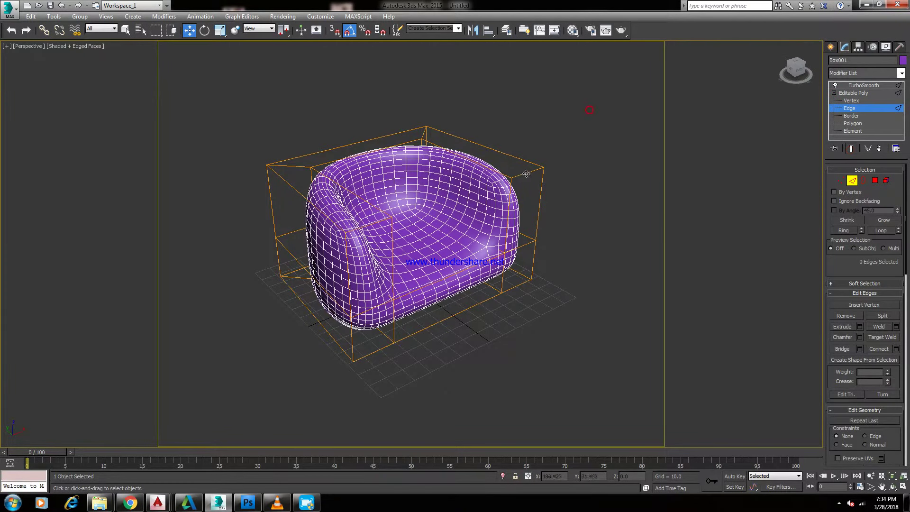
Ring-select an arm edge and connect it with 5 segments
{"action": "left_click", "coordinate": [526, 173]}
{"action": "key", "text": "F4"}
{"action": "left_click", "coordinate": [846, 232]}
{"action": "scroll", "coordinate": [458, 227], "scroll_direction": "up", "scroll_amount": 3}
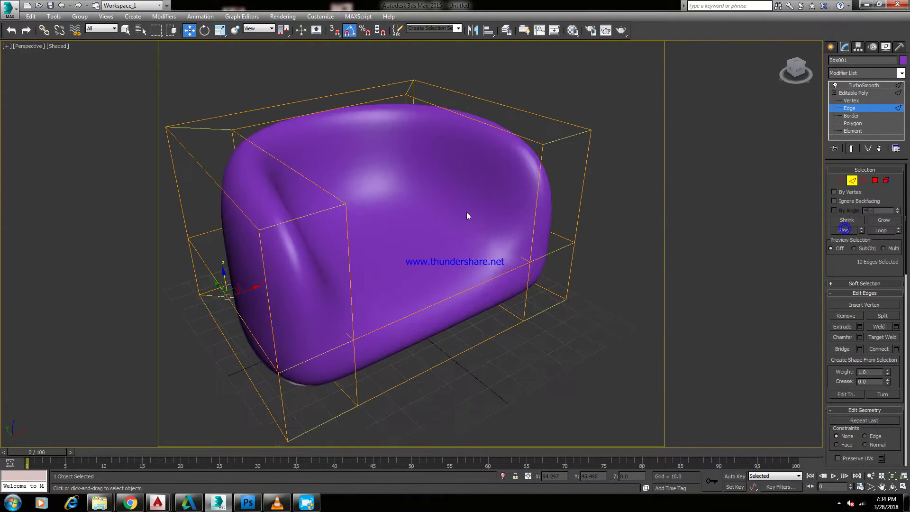
{"action": "right_click", "coordinate": [479, 194]}
{"action": "left_click", "coordinate": [386, 223]}
{"action": "scroll", "coordinate": [386, 223], "scroll_direction": "up", "scroll_amount": 2}
{"action": "left_click_drag", "start_coordinate": [418, 251], "coordinate": [436, 134]}
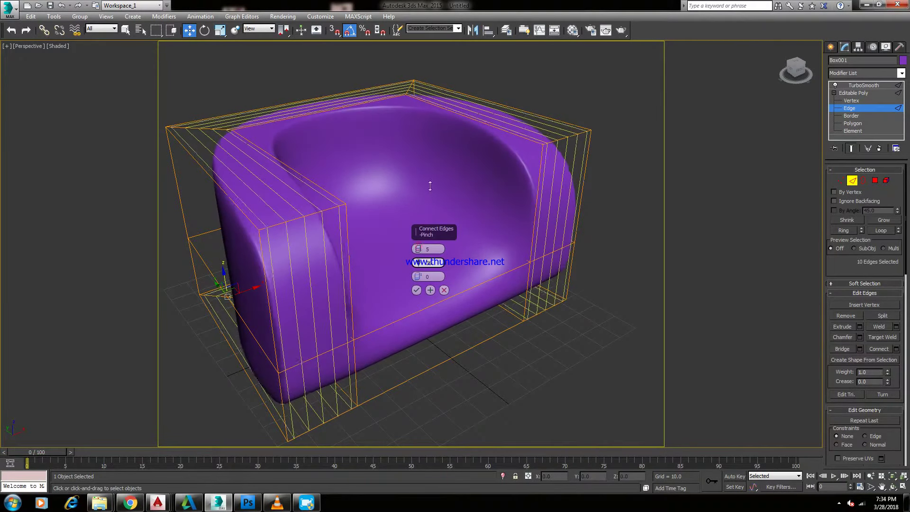
{"action": "left_click", "coordinate": [416, 290]}
Select the seat polygons, then two arm edges extended to full loops
{"action": "left_click", "coordinate": [852, 123]}
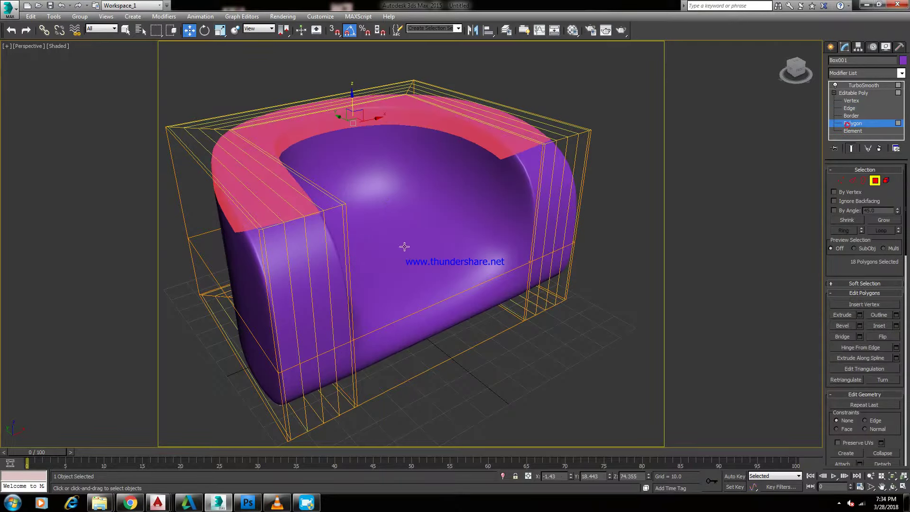
{"action": "left_click", "coordinate": [457, 244]}
{"action": "middle_click_drag", "start_coordinate": [457, 244], "coordinate": [478, 237], "text": "alt"}
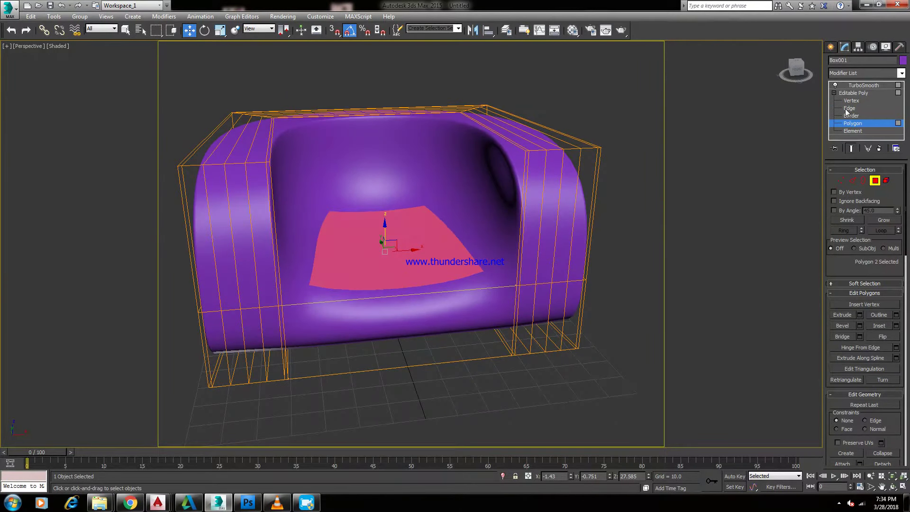
{"action": "left_click", "coordinate": [849, 108]}
{"action": "left_click", "coordinate": [553, 180]}
{"action": "left_click", "coordinate": [561, 175], "text": "ctrl"}
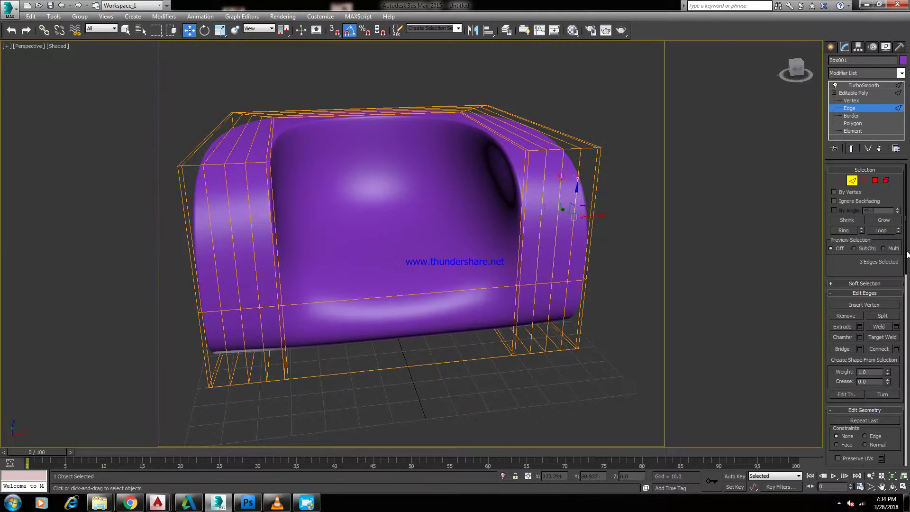
{"action": "left_click", "coordinate": [886, 231]}
{"action": "right_click", "coordinate": [608, 187]}
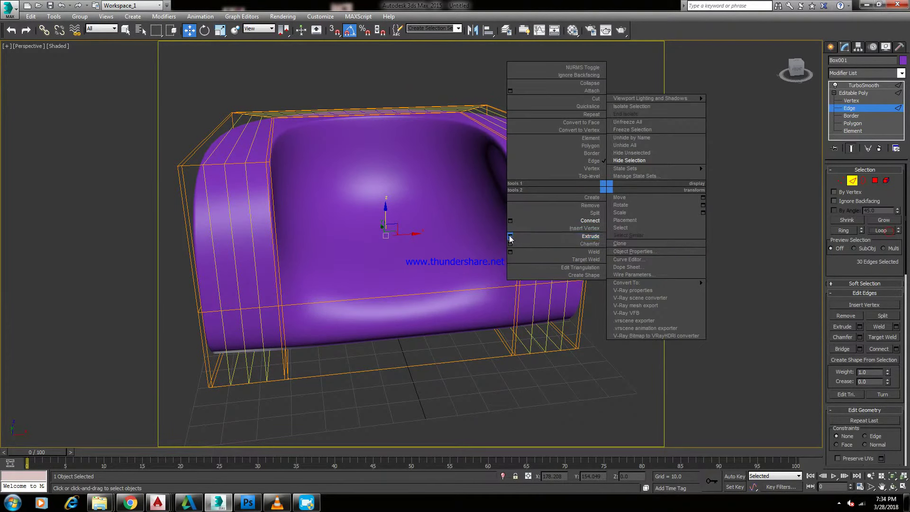
Extrude the arm edge loops inward to form grooves
{"action": "left_click", "coordinate": [602, 237]}
{"action": "middle_click_drag", "start_coordinate": [320, 213], "coordinate": [397, 251], "text": "alt"}
{"action": "left_click_drag", "start_coordinate": [415, 253], "coordinate": [427, 287]}
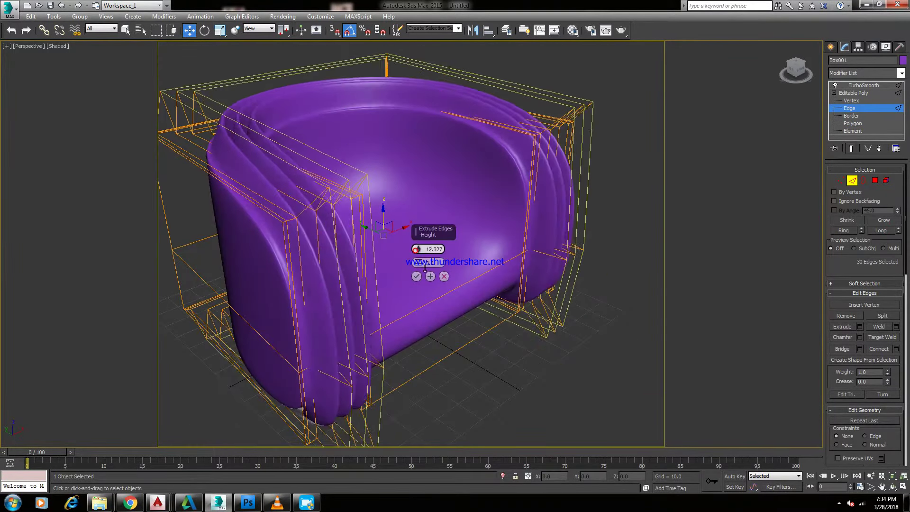
{"action": "left_click_drag", "start_coordinate": [421, 256], "coordinate": [424, 273]}
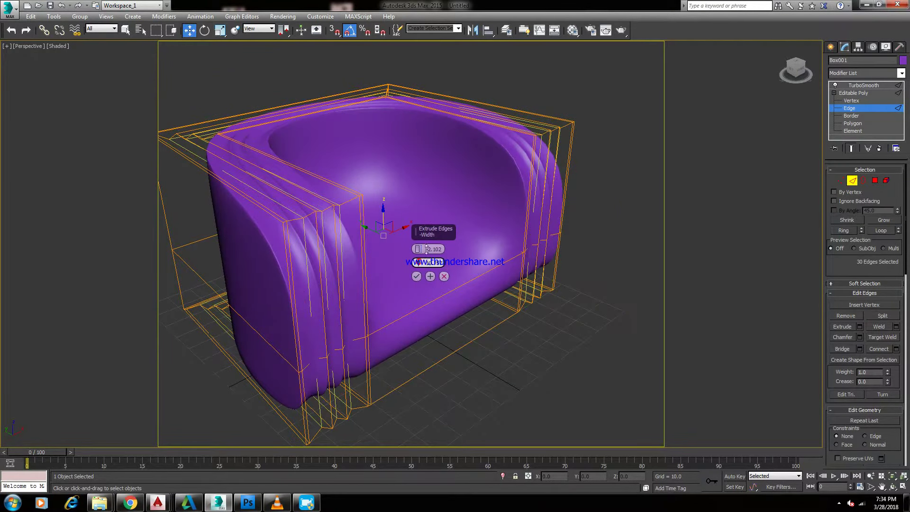
{"action": "middle_click_drag", "start_coordinate": [425, 280], "coordinate": [474, 280], "text": "alt"}
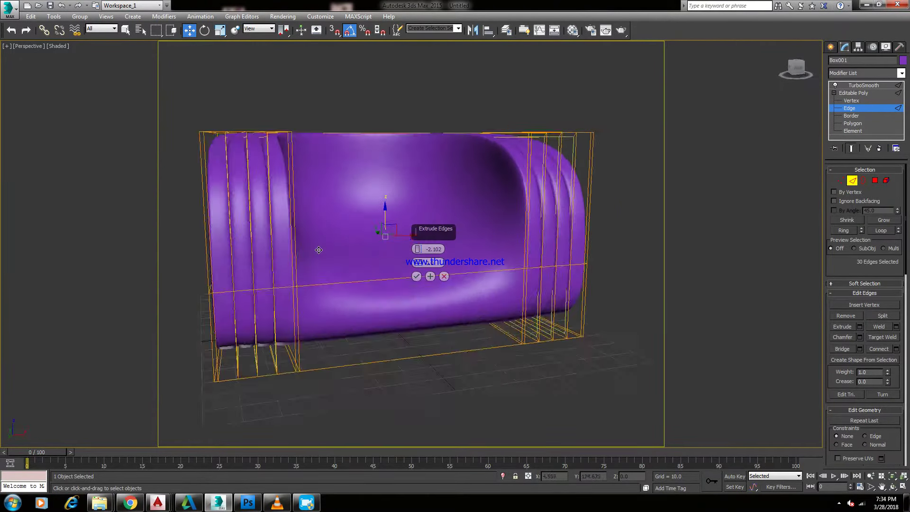
{"action": "left_click", "coordinate": [416, 276]}
Connect an edge ring with one loop and lower it to reshape the seat
{"action": "left_click", "coordinate": [529, 230]}
{"action": "left_click", "coordinate": [846, 232]}
{"action": "right_click", "coordinate": [591, 150]}
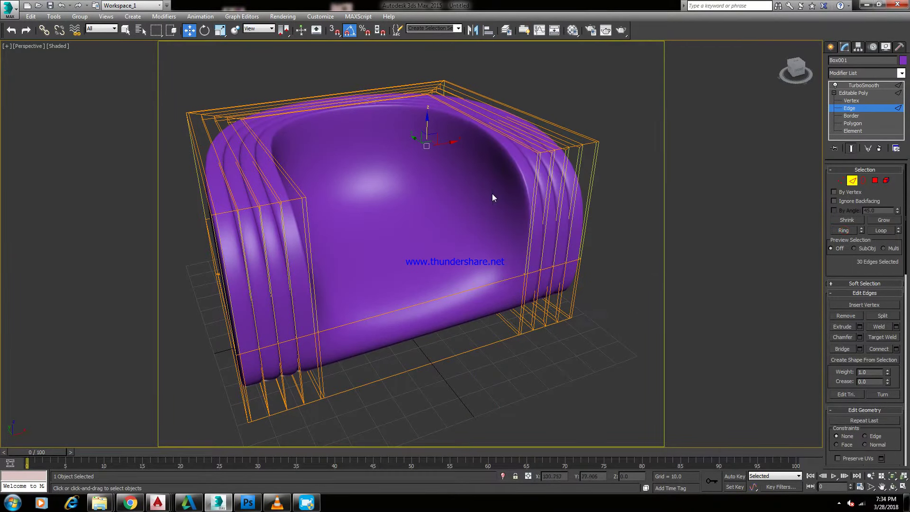
{"action": "right_click", "coordinate": [641, 150]}
{"action": "left_click", "coordinate": [542, 182]}
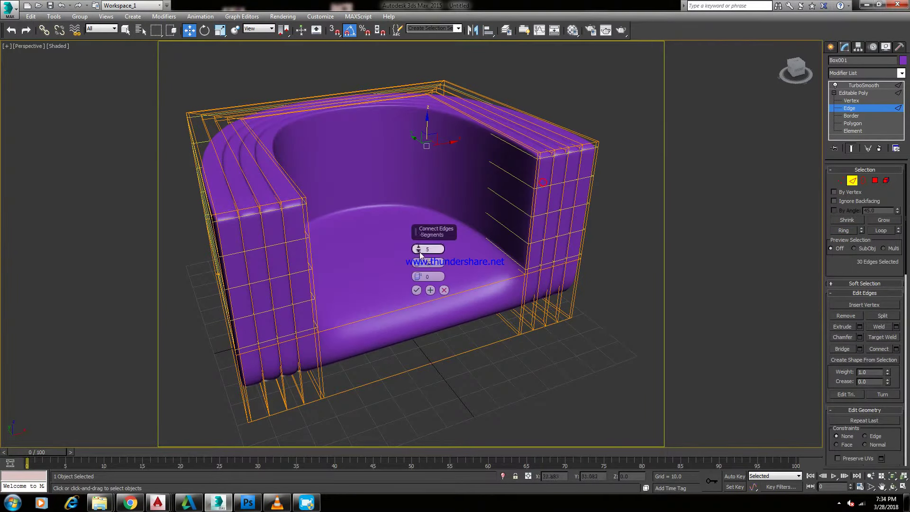
{"action": "left_click_drag", "start_coordinate": [419, 252], "coordinate": [416, 329]}
{"action": "left_click", "coordinate": [417, 290]}
{"action": "middle_click_drag", "start_coordinate": [411, 286], "coordinate": [389, 219], "text": "alt"}
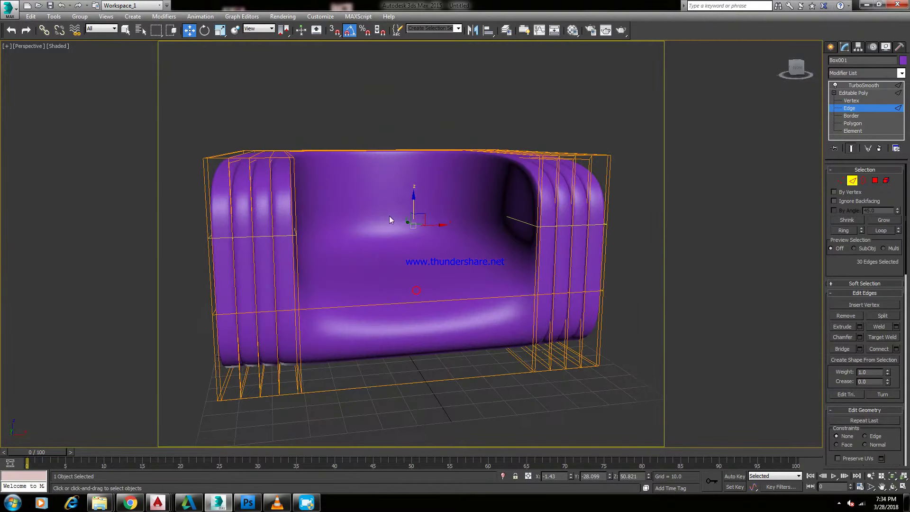
{"action": "mouse_move", "coordinate": [414, 200]}
{"action": "left_mouse_down"}
{"action": "mouse_move", "coordinate": [464, 258]}
{"action": "mouse_move", "coordinate": [663, 226]}
{"action": "left_mouse_up"}
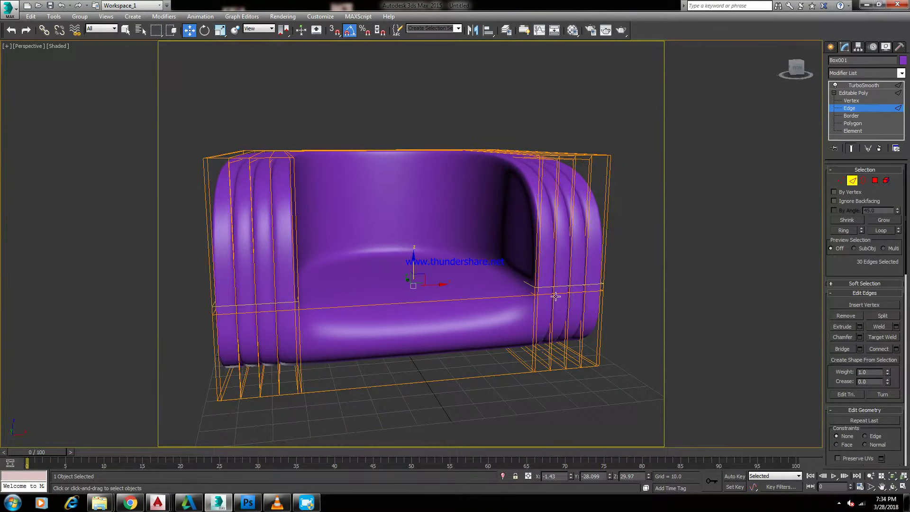
Add another connecting loop across the chair front and lower it to shape the seat front
{"action": "left_click", "coordinate": [535, 310]}
{"action": "left_click", "coordinate": [843, 231]}
{"action": "right_click", "coordinate": [538, 210]}
{"action": "left_click", "coordinate": [440, 248]}
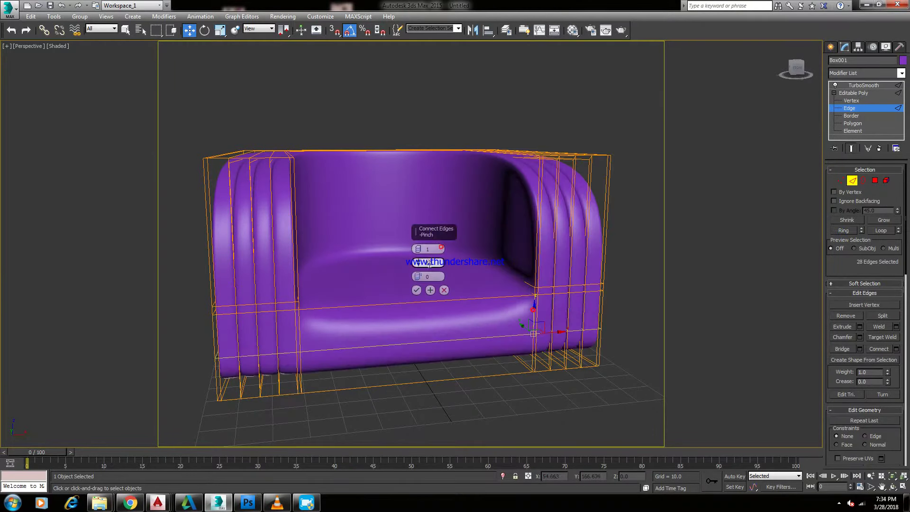
{"action": "left_click", "coordinate": [416, 289]}
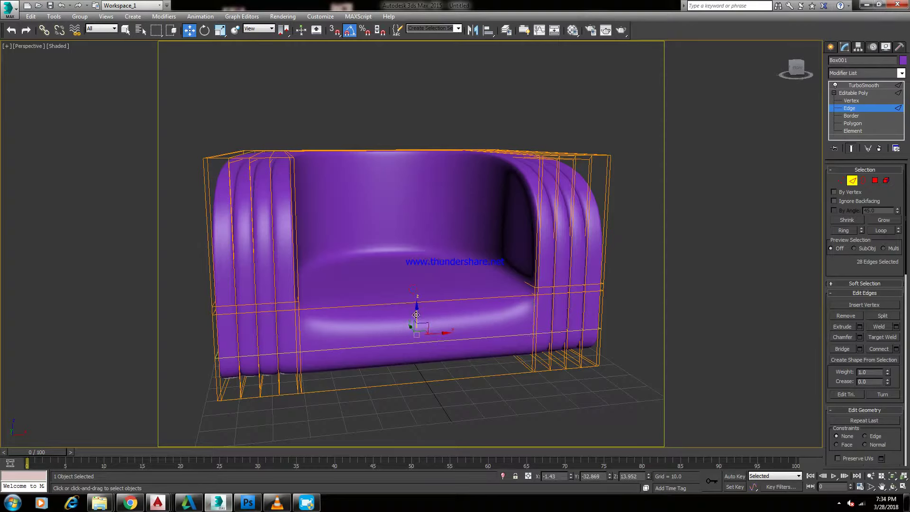
{"action": "left_click_drag", "start_coordinate": [415, 315], "coordinate": [433, 342]}
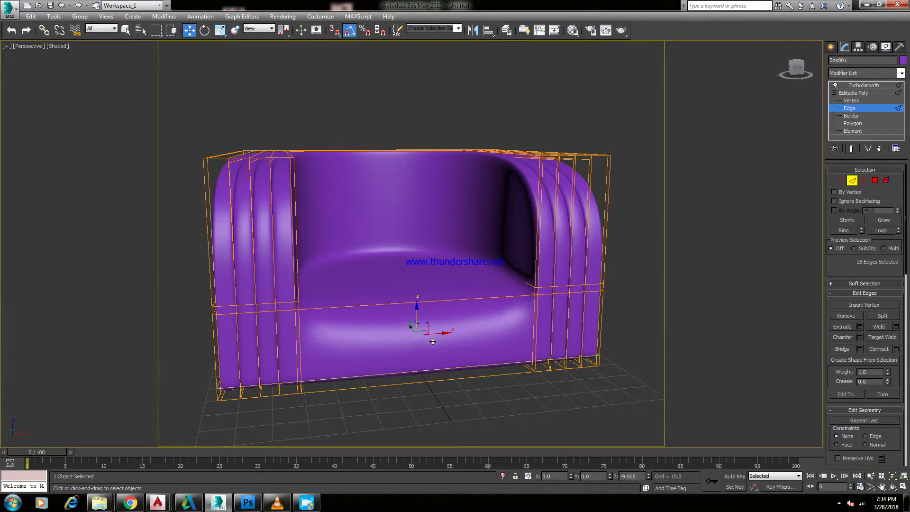
{"action": "mouse_move", "coordinate": [433, 341]}
{"action": "middle_mouse_down", "text": "alt"}
{"action": "mouse_move", "coordinate": [520, 316]}
{"action": "mouse_move", "coordinate": [315, 301]}
{"action": "middle_mouse_up", "text": "alt"}
{"action": "left_click", "coordinate": [292, 311]}
Connect two seat-front edges with a new loop and raise the lower seat edge
{"action": "right_click", "coordinate": [429, 284]}
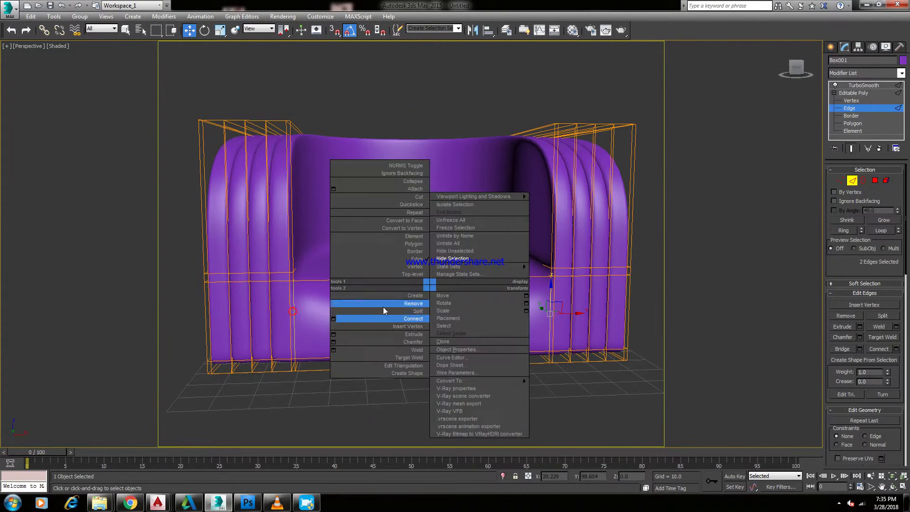
{"action": "left_click", "coordinate": [402, 318]}
{"action": "left_click", "coordinate": [415, 292]}
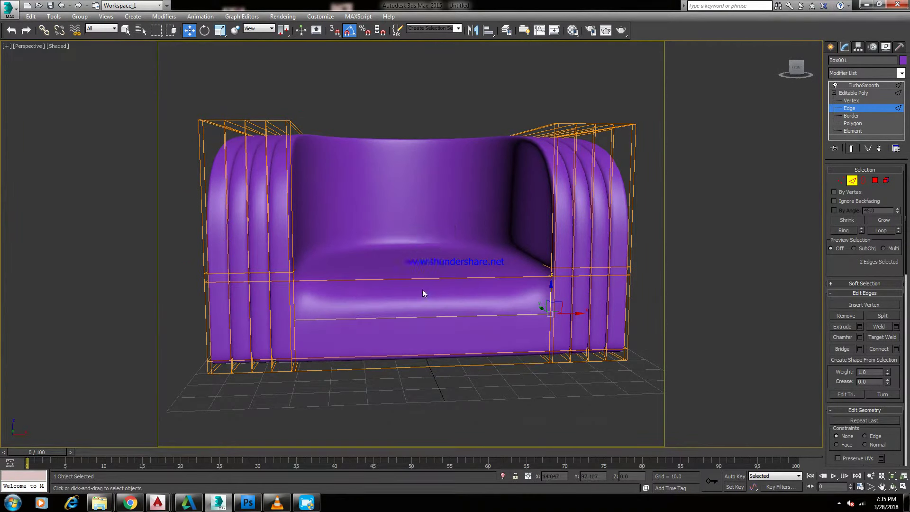
{"action": "left_click", "coordinate": [428, 279]}
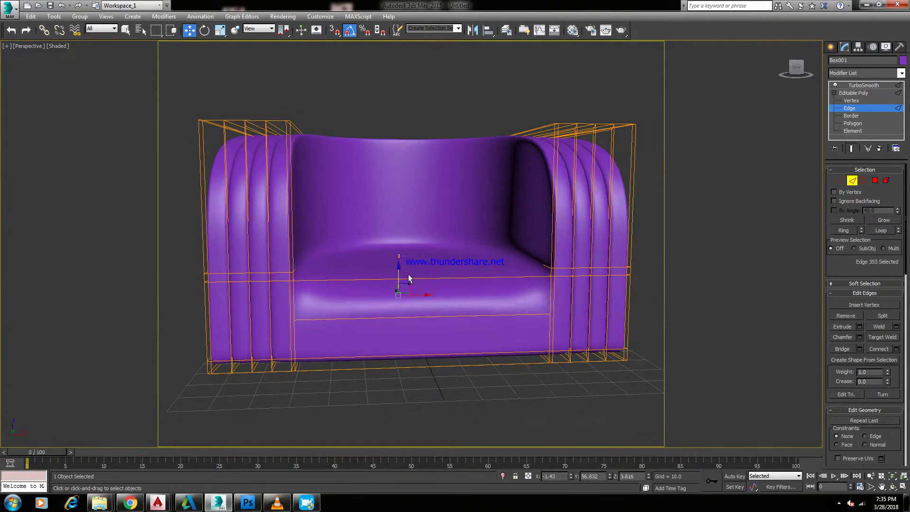
{"action": "left_click", "coordinate": [424, 317]}
{"action": "left_click_drag", "start_coordinate": [422, 304], "coordinate": [431, 274]}
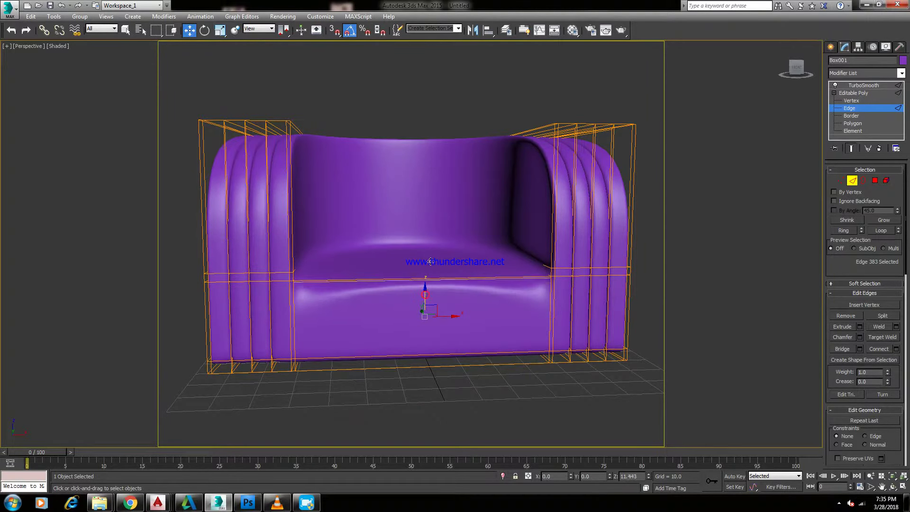
Raise the seat-top polygon into a fuller cushion, then exit polygon editing
{"action": "left_click", "coordinate": [853, 124]}
{"action": "left_click", "coordinate": [419, 270]}
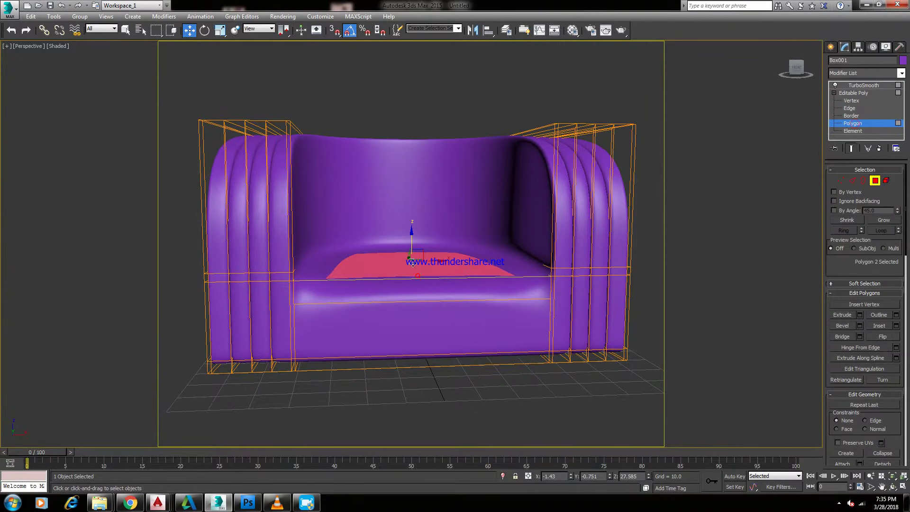
{"action": "middle_click_drag", "start_coordinate": [418, 275], "coordinate": [411, 254], "text": "alt"}
{"action": "left_click_drag", "start_coordinate": [409, 244], "coordinate": [410, 211]}
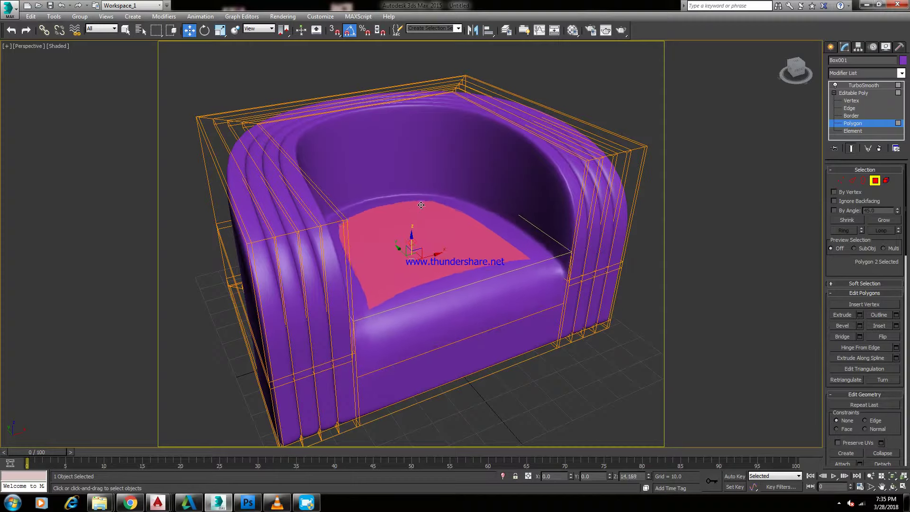
{"action": "mouse_move", "coordinate": [410, 211]}
{"action": "middle_mouse_down", "text": "alt"}
{"action": "mouse_move", "coordinate": [383, 200]}
{"action": "mouse_move", "coordinate": [398, 157]}
{"action": "mouse_move", "coordinate": [390, 156]}
{"action": "mouse_move", "coordinate": [754, 65]}
{"action": "middle_mouse_up", "text": "alt"}
{"action": "left_click", "coordinate": [398, 156]}
{"action": "left_click", "coordinate": [830, 46]}
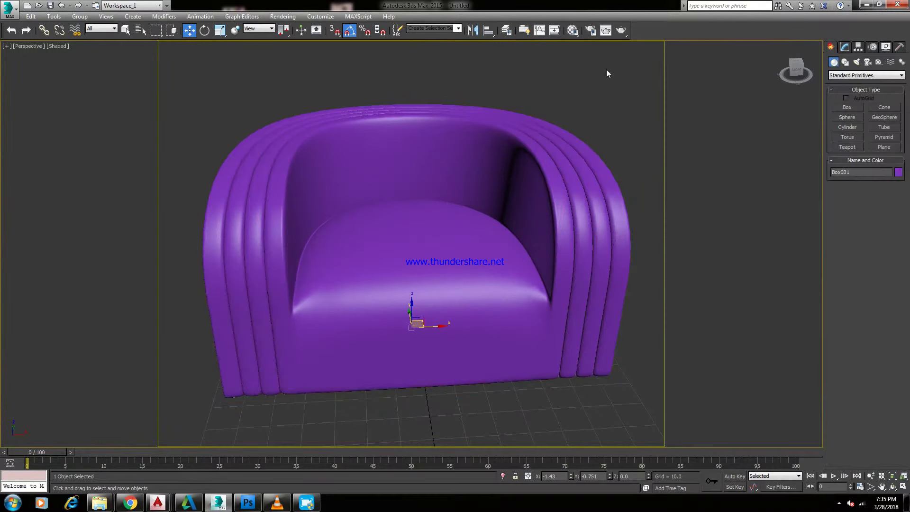
Select the chair and add an FFD 3x3x3 modifier
{"action": "left_click", "coordinate": [602, 92]}
{"action": "scroll", "coordinate": [599, 87], "scroll_direction": "down", "scroll_amount": 5}
{"action": "scroll", "coordinate": [371, 262], "scroll_direction": "up", "scroll_amount": 5}
{"action": "mouse_move", "coordinate": [372, 262]}
{"action": "middle_mouse_down", "text": "alt"}
{"action": "mouse_move", "coordinate": [402, 242]}
{"action": "mouse_move", "coordinate": [394, 158]}
{"action": "middle_mouse_up", "text": "alt"}
{"action": "left_click", "coordinate": [373, 142]}
{"action": "left_click", "coordinate": [844, 46]}
{"action": "left_click", "coordinate": [863, 72]}
{"action": "scroll", "coordinate": [861, 97], "scroll_direction": "down", "scroll_amount": 5}
{"action": "left_click", "coordinate": [862, 98]}
Pull a top FFD control point upward and inspect the deformed chair
{"action": "left_click", "coordinate": [843, 85]}
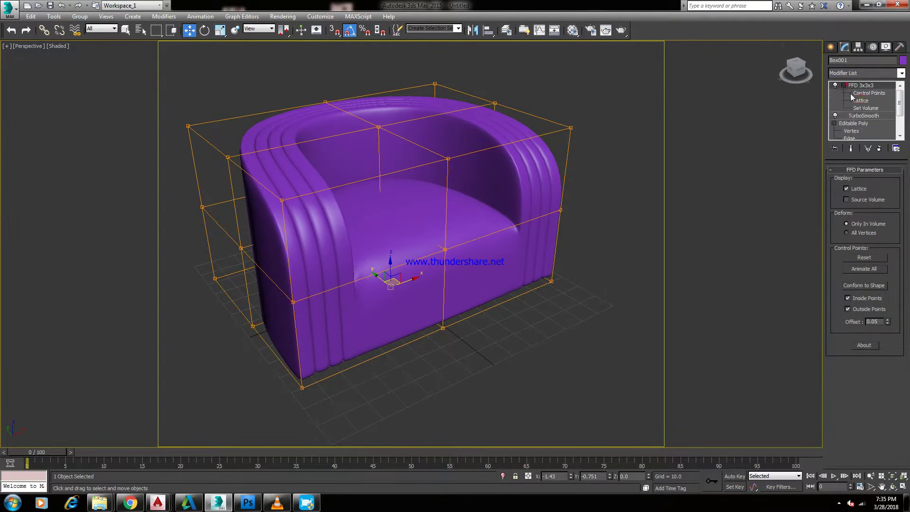
{"action": "left_click", "coordinate": [868, 93]}
{"action": "left_click_drag", "start_coordinate": [326, 93], "coordinate": [327, 53]}
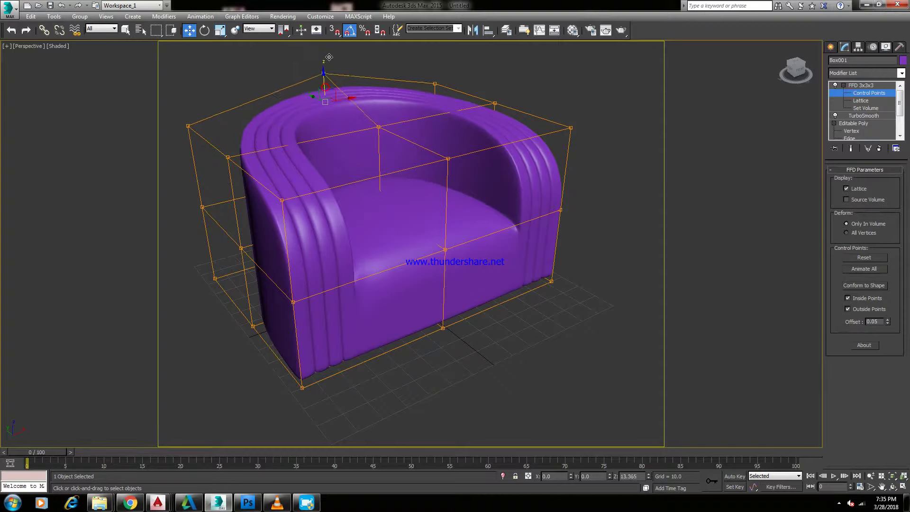
{"action": "middle_click_drag", "start_coordinate": [327, 53], "coordinate": [385, 158], "text": "alt"}
{"action": "key", "text": "shift+z"}
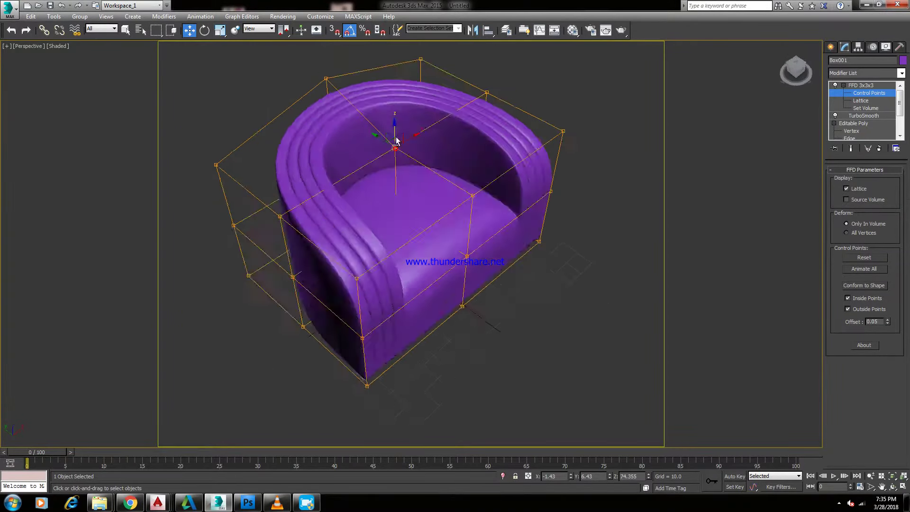
{"action": "mouse_move", "coordinate": [396, 146]}
{"action": "middle_mouse_down", "text": "alt"}
{"action": "mouse_move", "coordinate": [400, 179]}
{"action": "mouse_move", "coordinate": [382, 202]}
{"action": "mouse_move", "coordinate": [421, 162]}
{"action": "middle_mouse_up", "text": "alt"}
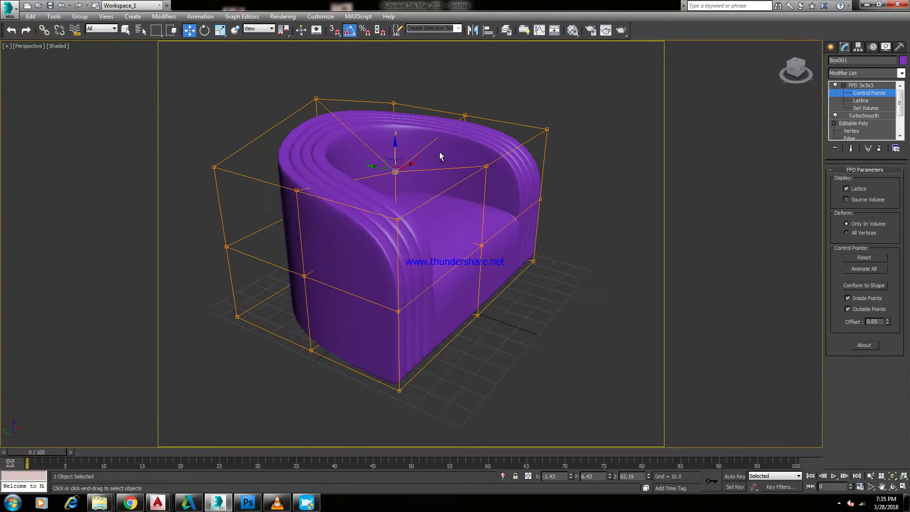
Delete the FFD modifier from the stack and return to Polygon level
{"action": "left_click", "coordinate": [568, 82]}
{"action": "mouse_move", "coordinate": [573, 100]}
{"action": "middle_mouse_down", "text": "alt"}
{"action": "mouse_move", "coordinate": [411, 177]}
{"action": "mouse_move", "coordinate": [457, 98]}
{"action": "middle_mouse_up", "text": "alt"}
{"action": "left_click", "coordinate": [456, 99]}
{"action": "left_click", "coordinate": [845, 46]}
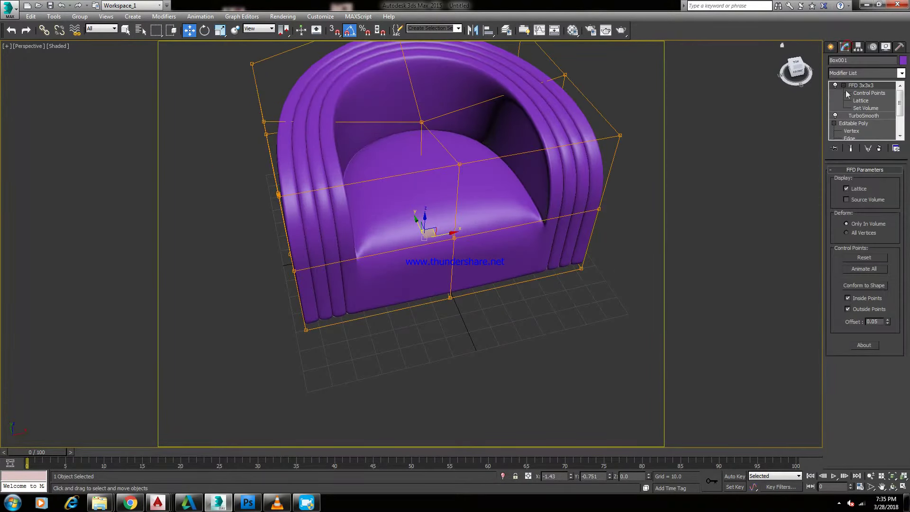
{"action": "right_click", "coordinate": [860, 89]}
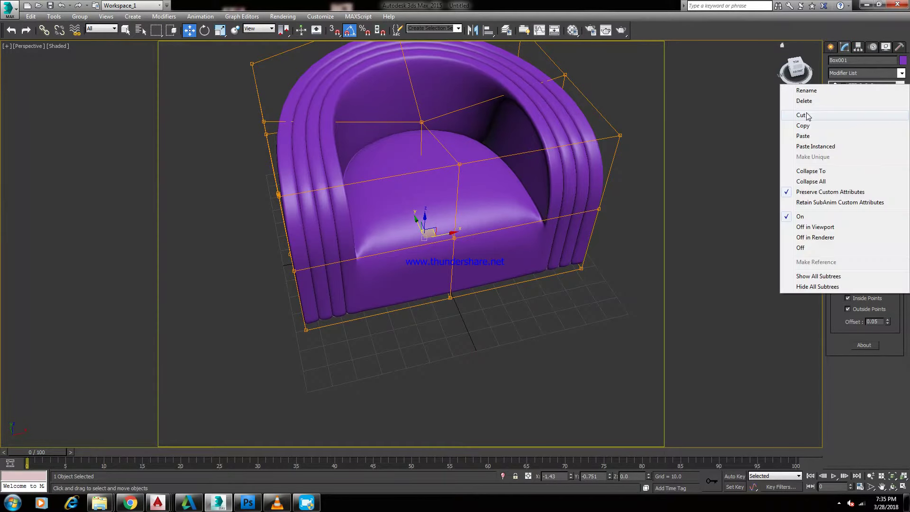
{"action": "left_click", "coordinate": [848, 98]}
{"action": "left_click", "coordinate": [852, 123]}
{"action": "middle_click_drag", "start_coordinate": [505, 142], "coordinate": [808, 145], "text": "alt"}
Select the narrow strip polygons down the right arm and along the back arch in Top view
{"action": "left_click", "coordinate": [532, 198]}
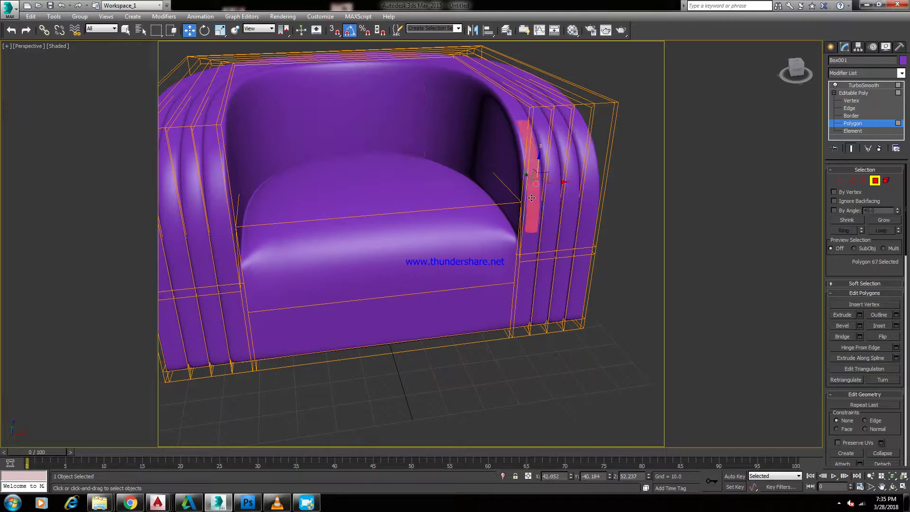
{"action": "left_click", "coordinate": [533, 251], "text": "ctrl"}
{"action": "left_click", "coordinate": [527, 280], "text": "ctrl"}
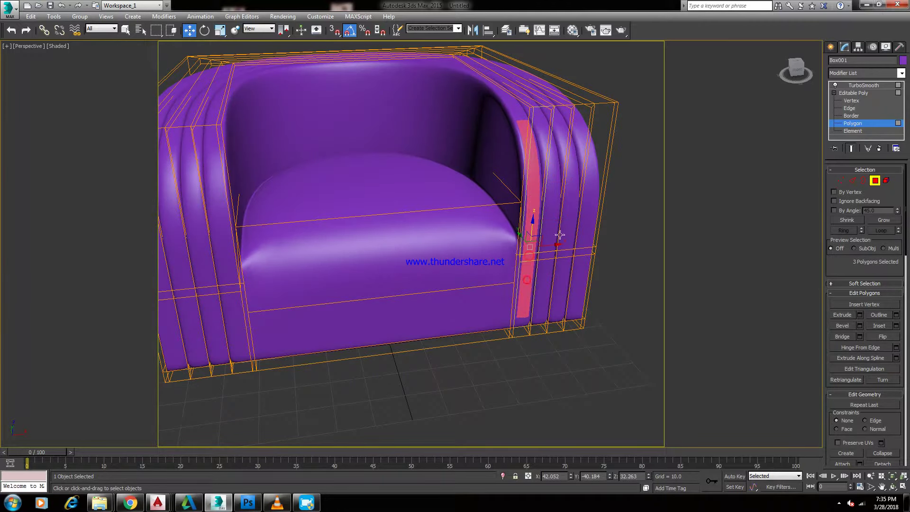
{"action": "key", "text": "t"}
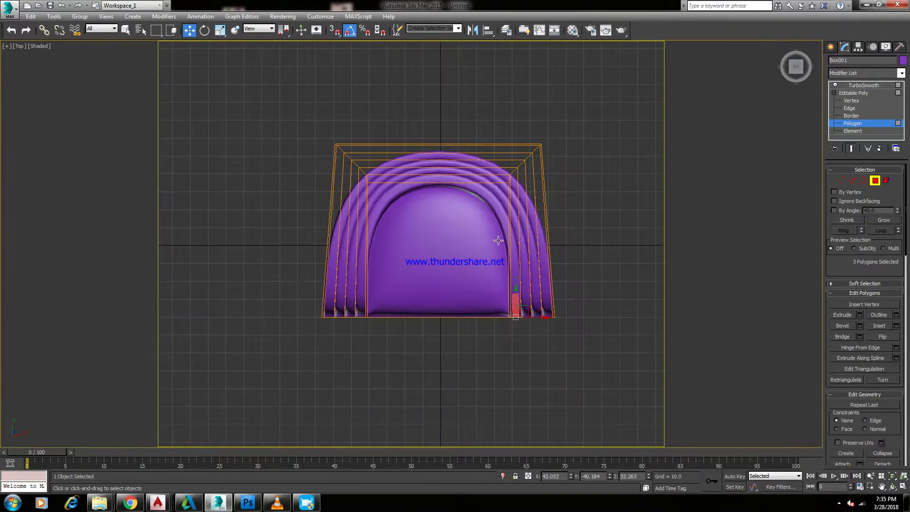
{"action": "left_click", "coordinate": [514, 269], "text": "ctrl"}
{"action": "scroll", "coordinate": [507, 178], "scroll_direction": "up", "scroll_amount": 2}
{"action": "left_click", "coordinate": [438, 180], "text": "ctrl"}
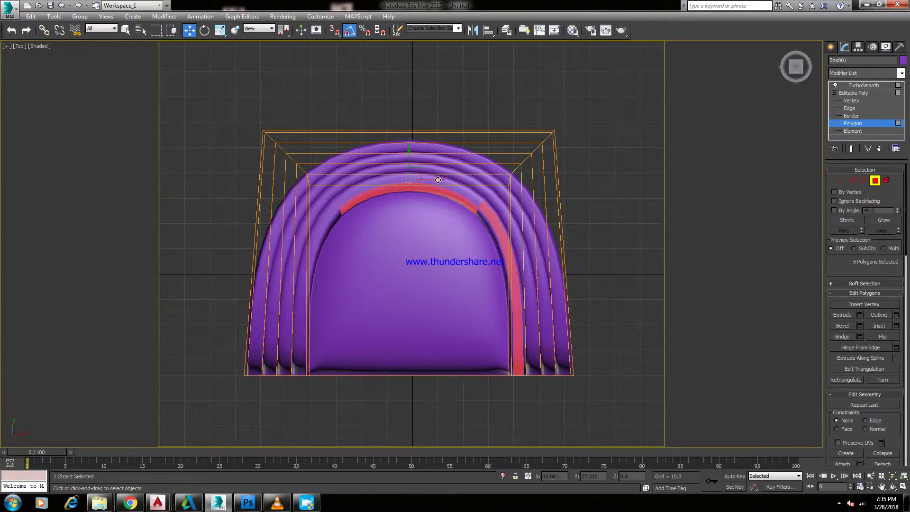
{"action": "left_click", "coordinate": [301, 204], "text": "ctrl"}
Refine the Top-view selection so the strip covers the left, top and right arch polygons
{"action": "mouse_move", "coordinate": [309, 281]}
{"action": "middle_mouse_down"}
{"action": "mouse_move", "coordinate": [311, 247]}
{"action": "mouse_move", "coordinate": [341, 213]}
{"action": "middle_mouse_up"}
{"action": "left_click", "coordinate": [305, 227], "text": "alt"}
{"action": "scroll", "coordinate": [342, 212], "scroll_direction": "up", "scroll_amount": 4}
{"action": "left_click", "coordinate": [349, 214], "text": "ctrl"}
{"action": "scroll", "coordinate": [352, 218], "scroll_direction": "down", "scroll_amount": 4}
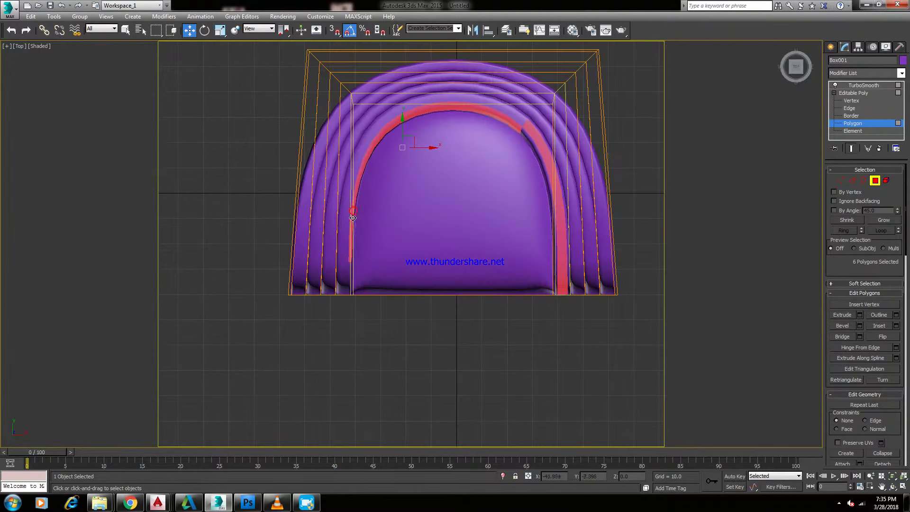
{"action": "left_click", "coordinate": [344, 267], "text": "ctrl"}
{"action": "left_click", "coordinate": [368, 320]}
{"action": "left_click", "coordinate": [346, 268]}
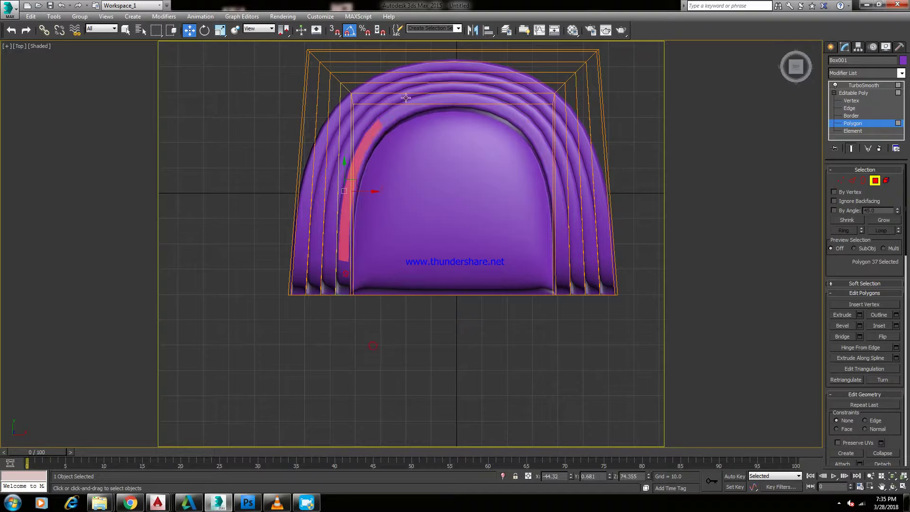
{"action": "left_click", "coordinate": [420, 97], "text": "ctrl"}
{"action": "left_click", "coordinate": [468, 107], "text": "alt"}
{"action": "left_click", "coordinate": [489, 105], "text": "ctrl"}
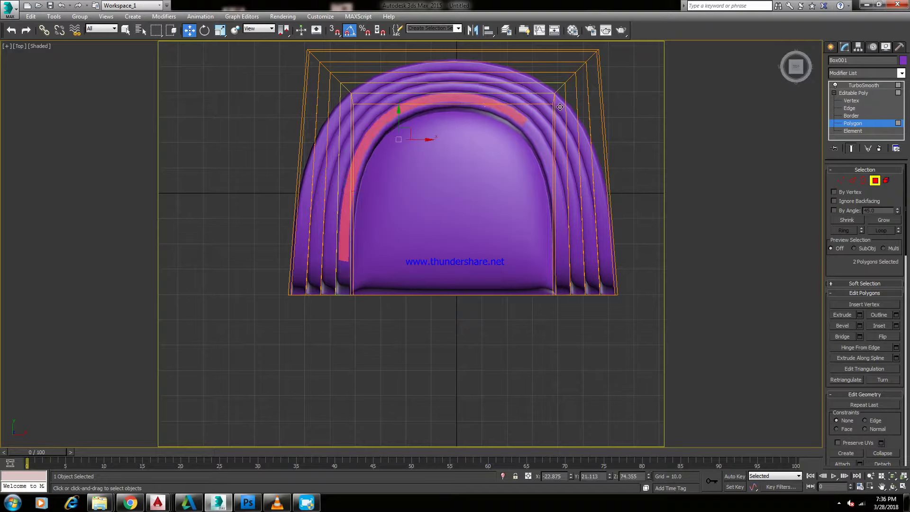
{"action": "left_click", "coordinate": [549, 164], "text": "ctrl"}
In Perspective, add the remaining left and right arm strip polygons and start a polygon Extrude
{"action": "key", "text": "p"}
{"action": "mouse_move", "coordinate": [524, 242]}
{"action": "middle_mouse_down", "text": "alt"}
{"action": "mouse_move", "coordinate": [319, 281]}
{"action": "mouse_move", "coordinate": [330, 179]}
{"action": "mouse_move", "coordinate": [328, 191]}
{"action": "middle_mouse_up", "text": "alt"}
{"action": "left_click", "coordinate": [334, 156], "text": "ctrl"}
{"action": "left_click", "coordinate": [338, 238], "text": "ctrl"}
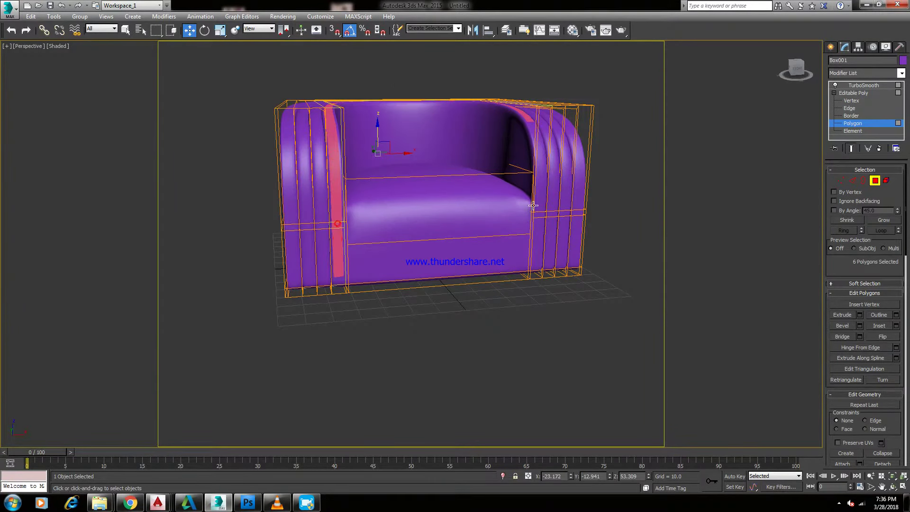
{"action": "left_click", "coordinate": [542, 163], "text": "ctrl"}
{"action": "left_click", "coordinate": [539, 216], "text": "ctrl"}
{"action": "left_click", "coordinate": [538, 247], "text": "ctrl"}
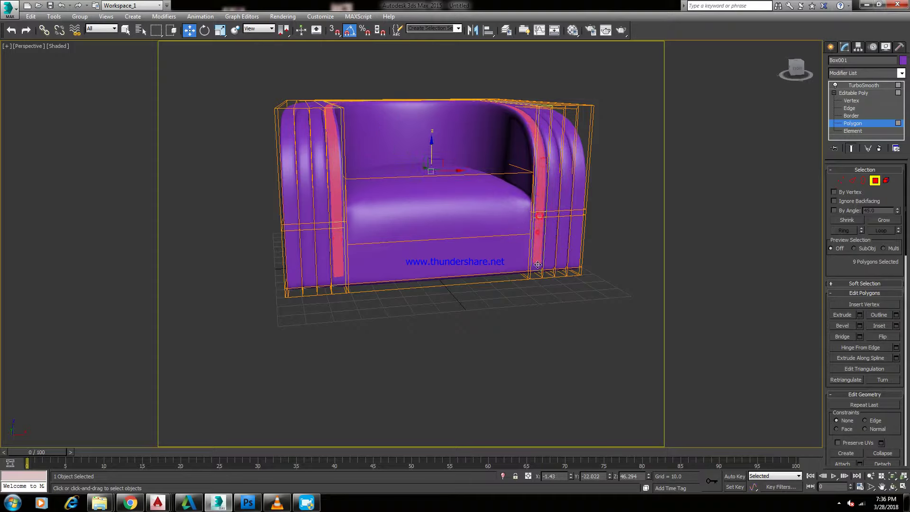
{"action": "left_click", "coordinate": [338, 286], "text": "ctrl"}
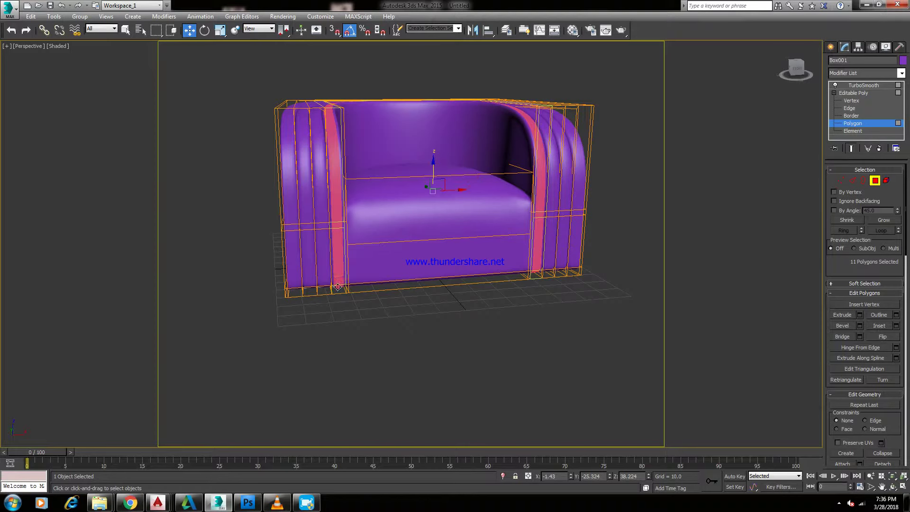
{"action": "middle_click_drag", "start_coordinate": [338, 285], "coordinate": [345, 278], "text": "alt"}
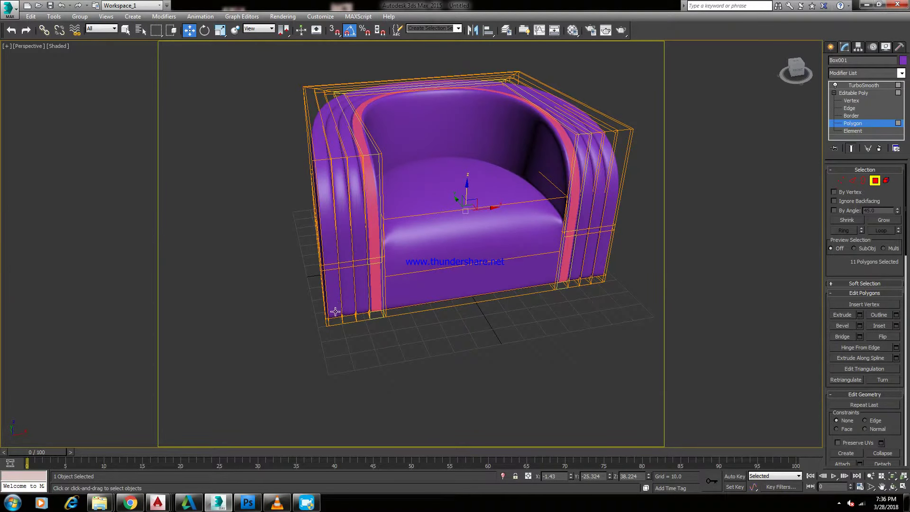
{"action": "middle_click_drag", "start_coordinate": [414, 244], "coordinate": [465, 198], "text": "alt"}
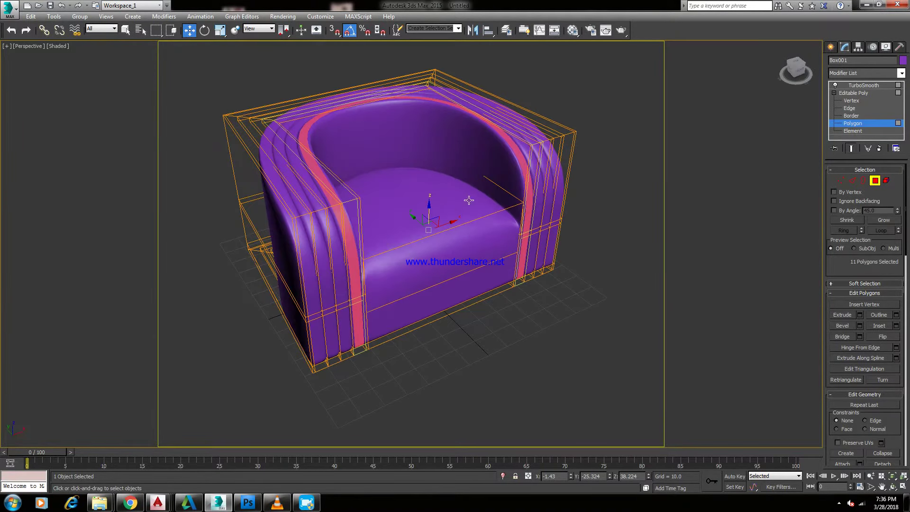
{"action": "scroll", "coordinate": [466, 197], "scroll_direction": "up", "scroll_amount": 4}
{"action": "right_click", "coordinate": [466, 198]}
{"action": "left_click", "coordinate": [369, 224]}
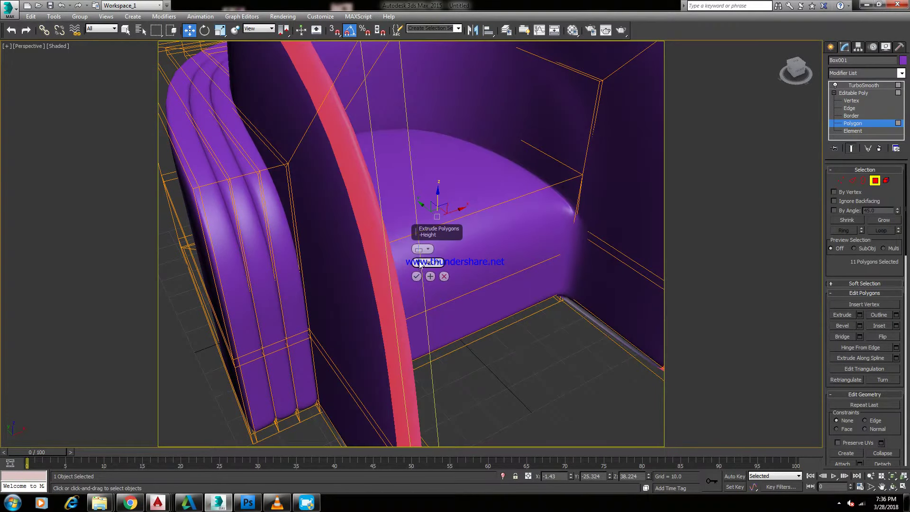
Extrude the strip outward into a raised band, commit it, exit the modifier and clear selection
{"action": "left_click_drag", "start_coordinate": [428, 262], "coordinate": [416, 402]}
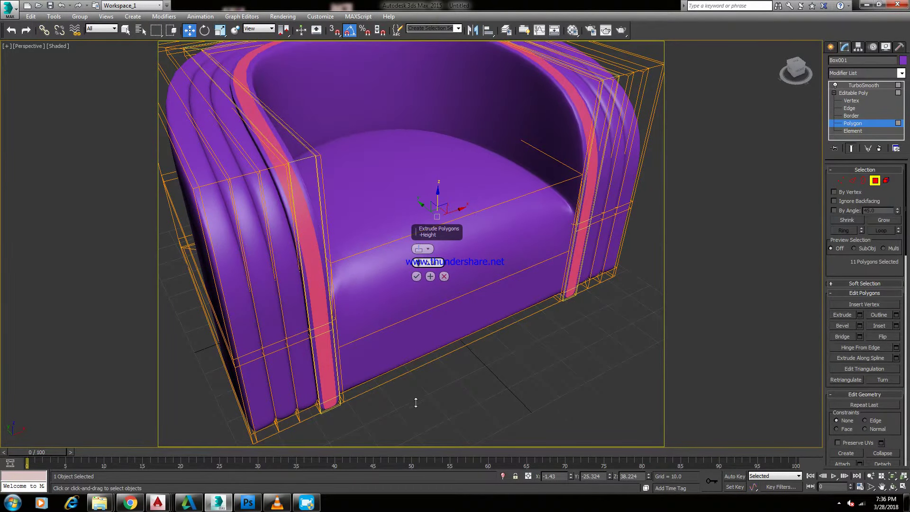
{"action": "left_click", "coordinate": [416, 276]}
{"action": "left_click", "coordinate": [830, 46]}
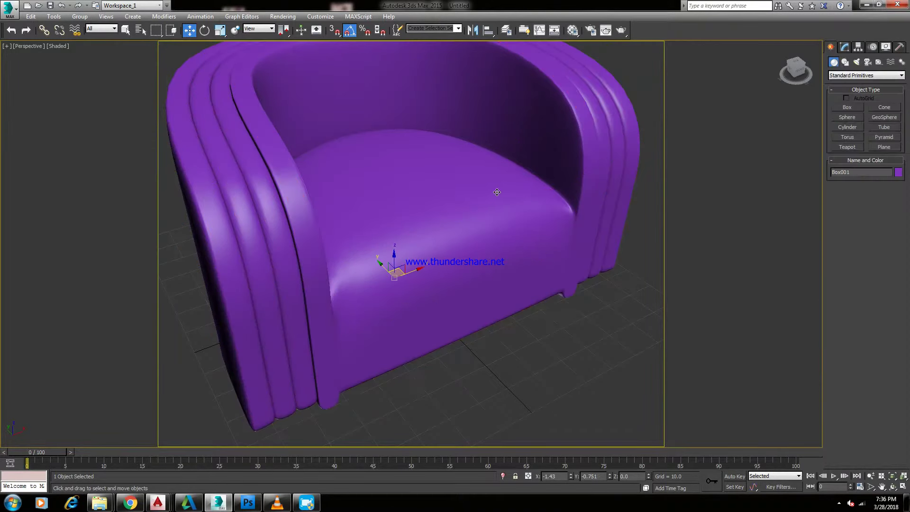
{"action": "scroll", "coordinate": [494, 191], "scroll_direction": "down", "scroll_amount": 5}
{"action": "key", "text": "ctrl+d"}
Orbit to a close three-quarter view to inspect the finished ribbed chair
{"action": "mouse_move", "coordinate": [471, 197]}
{"action": "middle_mouse_down", "text": "alt"}
{"action": "mouse_move", "coordinate": [442, 179]}
{"action": "mouse_move", "coordinate": [483, 197]}
{"action": "mouse_move", "coordinate": [389, 185]}
{"action": "mouse_move", "coordinate": [436, 176]}
{"action": "mouse_move", "coordinate": [452, 207]}
{"action": "middle_mouse_up", "text": "alt"}
{"action": "scroll", "coordinate": [453, 208], "scroll_direction": "up", "scroll_amount": 3}
{"action": "left_click", "coordinate": [439, 193]}
{"action": "left_click", "coordinate": [621, 112]}
{"action": "mouse_move", "coordinate": [477, 209]}
{"action": "middle_mouse_down", "text": "alt"}
{"action": "mouse_move", "coordinate": [440, 217]}
{"action": "mouse_move", "coordinate": [454, 233]}
{"action": "mouse_move", "coordinate": [424, 249]}
{"action": "middle_mouse_up", "text": "alt"}
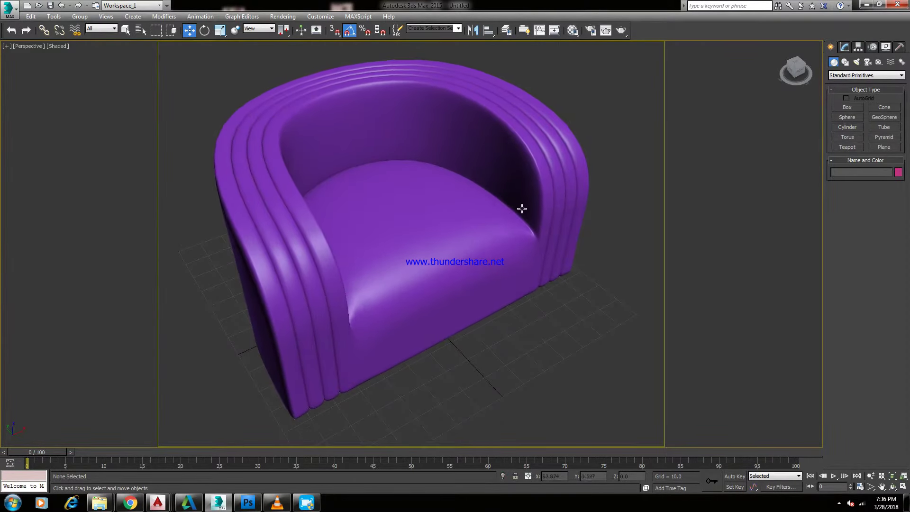
Switch to the camera view and turn a Material Editor slot into a VRayMtl
{"action": "key", "text": "c"}
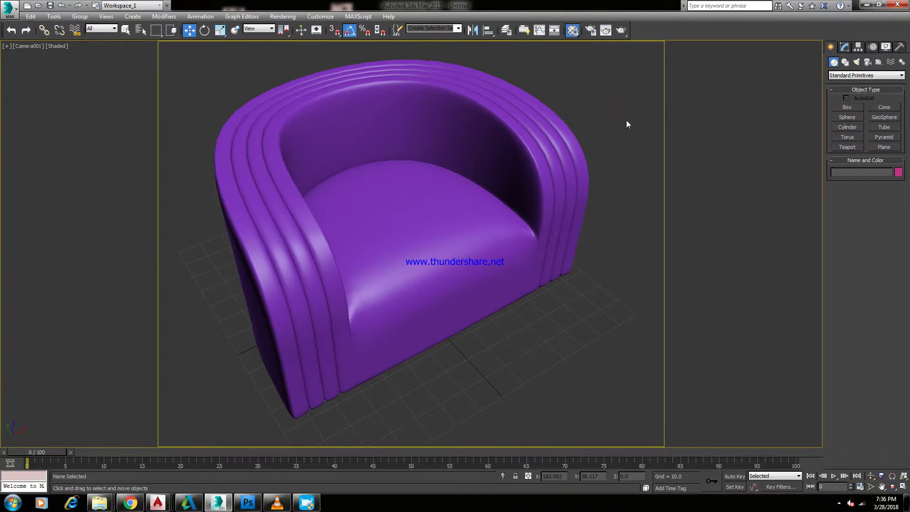
{"action": "key", "text": "m"}
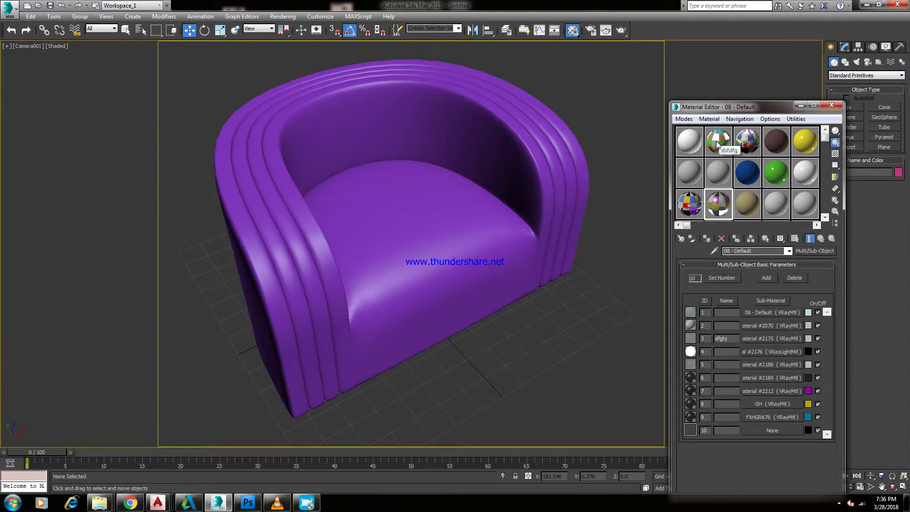
{"action": "left_click", "coordinate": [717, 144]}
{"action": "left_click", "coordinate": [686, 171]}
{"action": "left_click", "coordinate": [812, 250]}
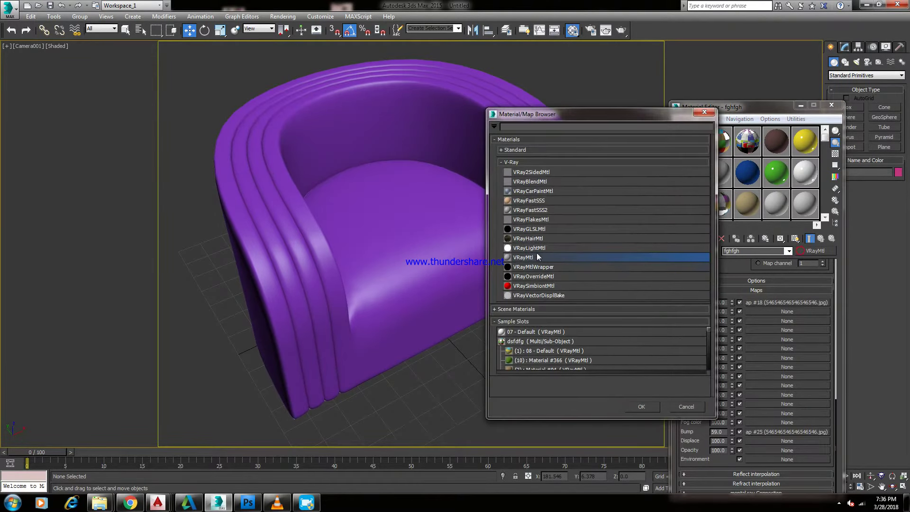
{"action": "double_click", "coordinate": [537, 257]}
Load the grey fabric image from the Fabric Stuff folder as the Diffuse Bitmap
{"action": "left_click", "coordinate": [754, 313]}
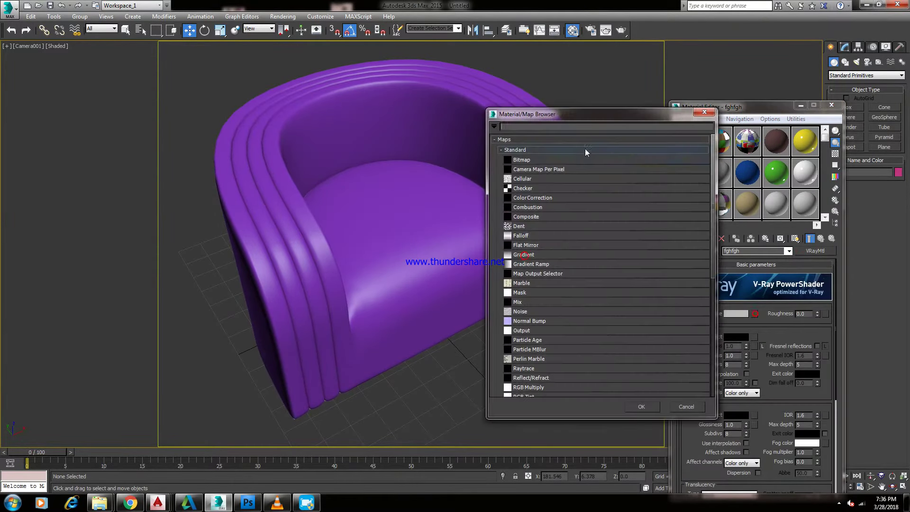
{"action": "double_click", "coordinate": [526, 161]}
{"action": "left_click", "coordinate": [292, 92]}
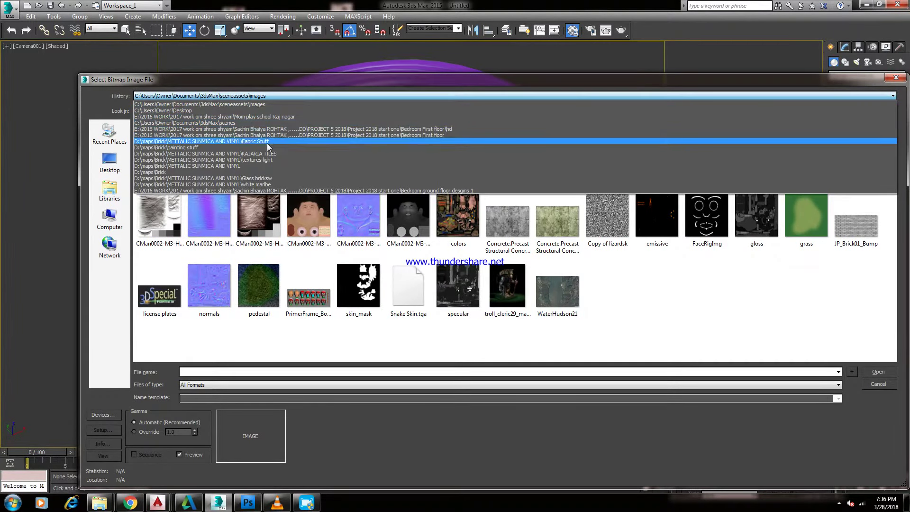
{"action": "left_click", "coordinate": [266, 141]}
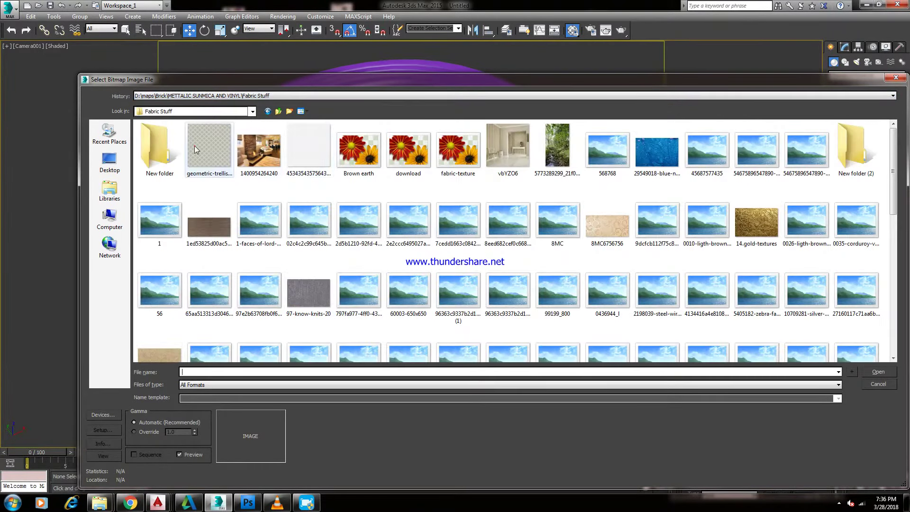
{"action": "left_click", "coordinate": [195, 146]}
{"action": "left_click", "coordinate": [496, 288]}
{"action": "left_click", "coordinate": [358, 223]}
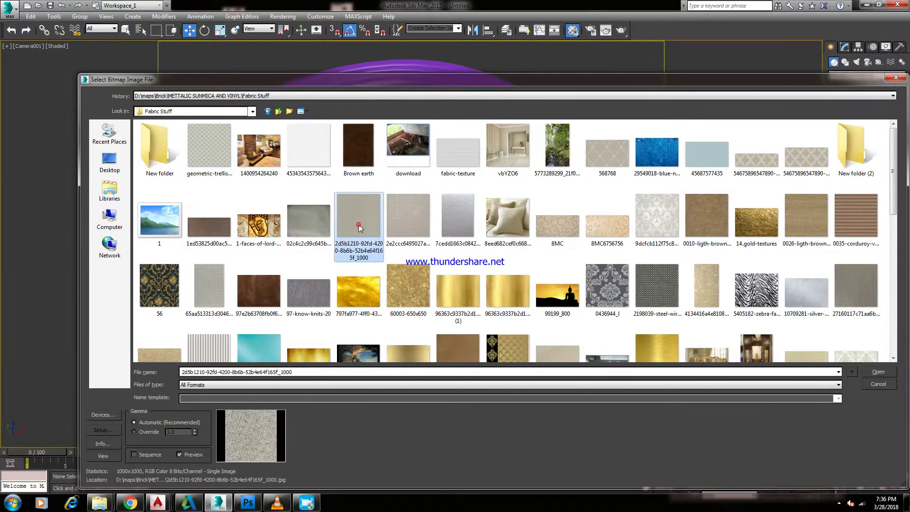
{"action": "double_click", "coordinate": [357, 223]}
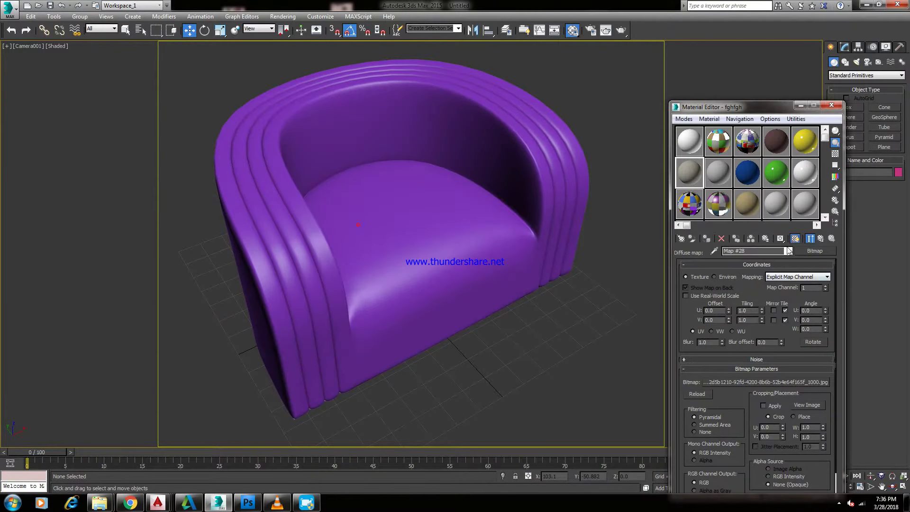
Set Reflect to light grey and Refl. glossiness 0.66, then apply the material to the chair
{"action": "left_click", "coordinate": [821, 239]}
{"action": "left_click", "coordinate": [735, 337]}
{"action": "left_click_drag", "start_coordinate": [335, 84], "coordinate": [369, 100]}
{"action": "left_click", "coordinate": [349, 142]}
{"action": "left_click_drag", "start_coordinate": [746, 355], "coordinate": [746, 382]}
{"action": "left_click_drag", "start_coordinate": [704, 187], "coordinate": [424, 251]}
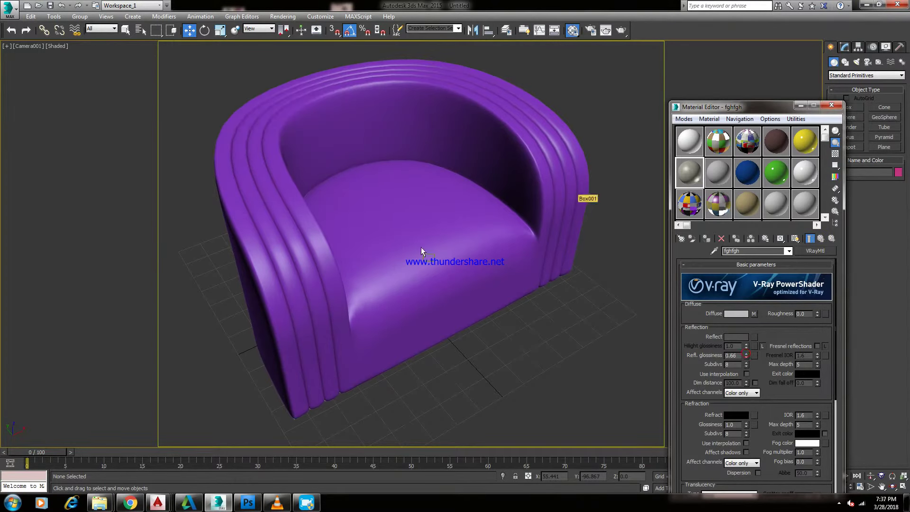
{"action": "key", "text": "m"}
{"action": "left_click", "coordinate": [396, 174]}
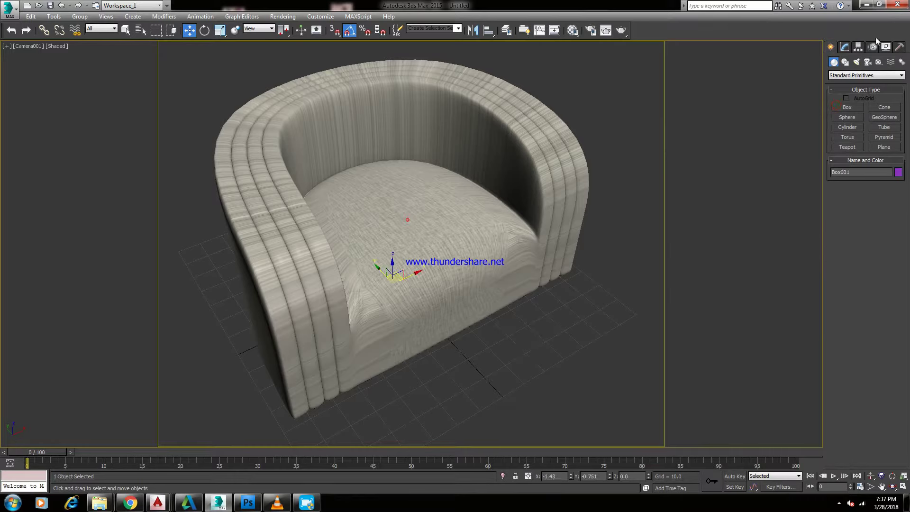
Add a UVW Map modifier to the chair with Box mapping and its Gizmo selected
{"action": "left_click", "coordinate": [845, 46]}
{"action": "left_click", "coordinate": [848, 72]}
{"action": "scroll", "coordinate": [853, 284], "scroll_direction": "down", "scroll_amount": 10}
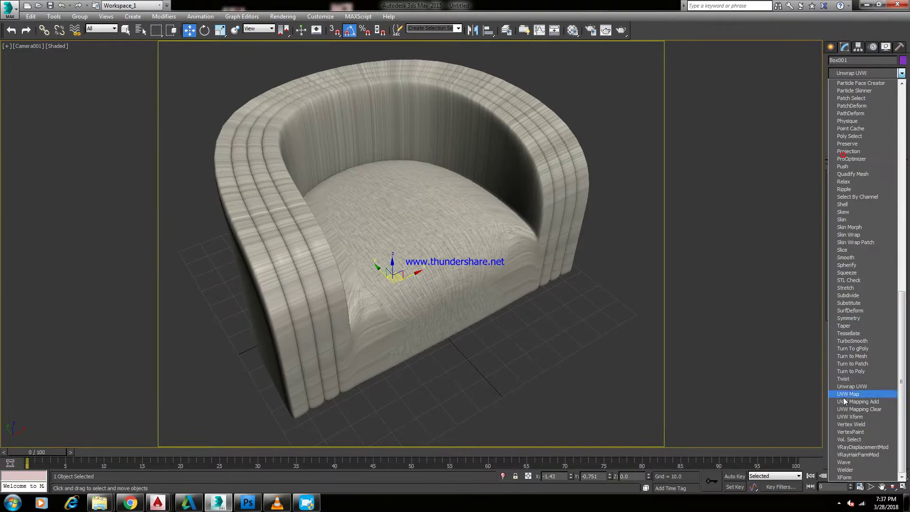
{"action": "left_click", "coordinate": [844, 397]}
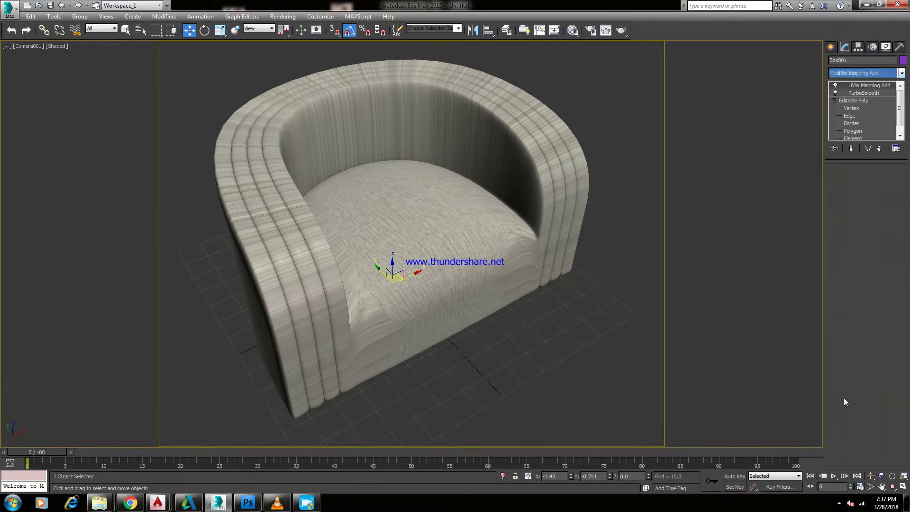
{"action": "left_click", "coordinate": [854, 74]}
{"action": "scroll", "coordinate": [858, 284], "scroll_direction": "down", "scroll_amount": 10}
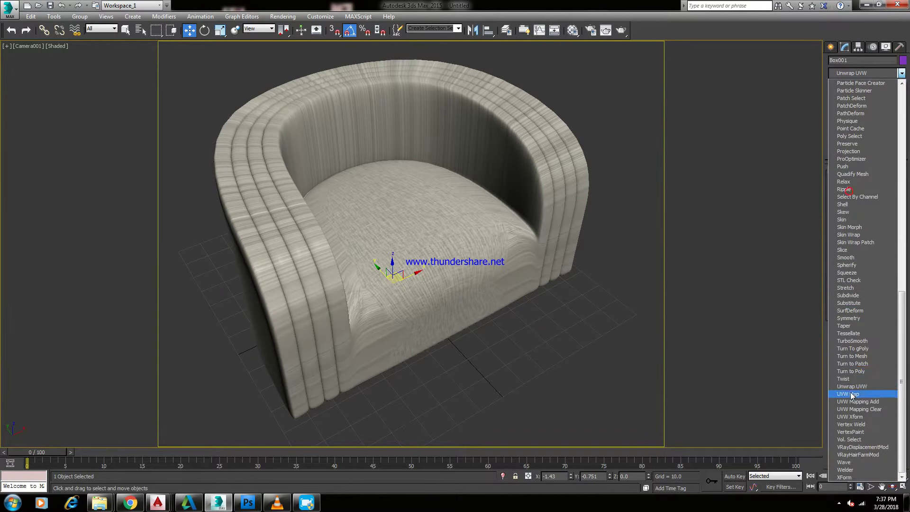
{"action": "left_click", "coordinate": [851, 394]}
{"action": "left_click", "coordinate": [843, 86]}
{"action": "left_click", "coordinate": [859, 93]}
{"action": "left_click", "coordinate": [847, 223]}
Uniformly scale the mapping gizmo up so the fabric weave looks natural
{"action": "left_click", "coordinate": [221, 30]}
{"action": "left_click_drag", "start_coordinate": [378, 201], "coordinate": [375, 256]}
{"action": "key", "text": "ctrl+z"}
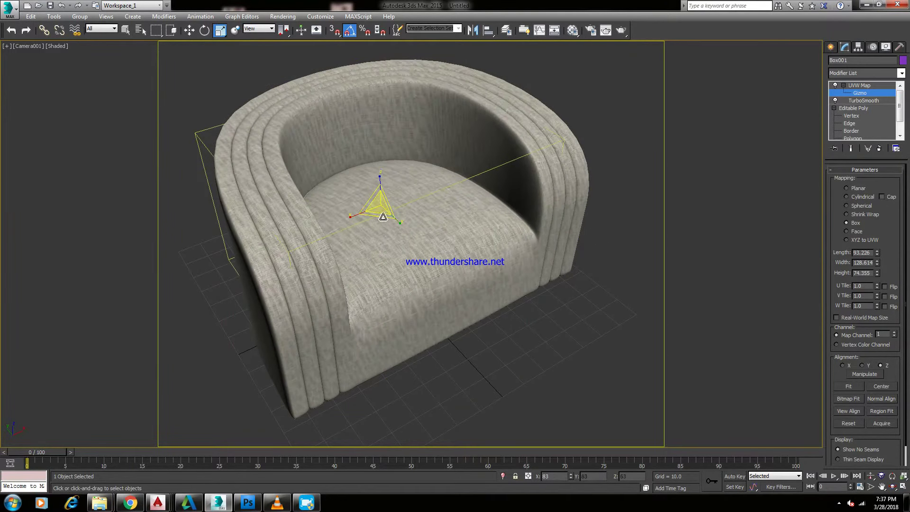
{"action": "left_click_drag", "start_coordinate": [353, 216], "coordinate": [316, 233]}
{"action": "key", "text": "ctrl+z"}
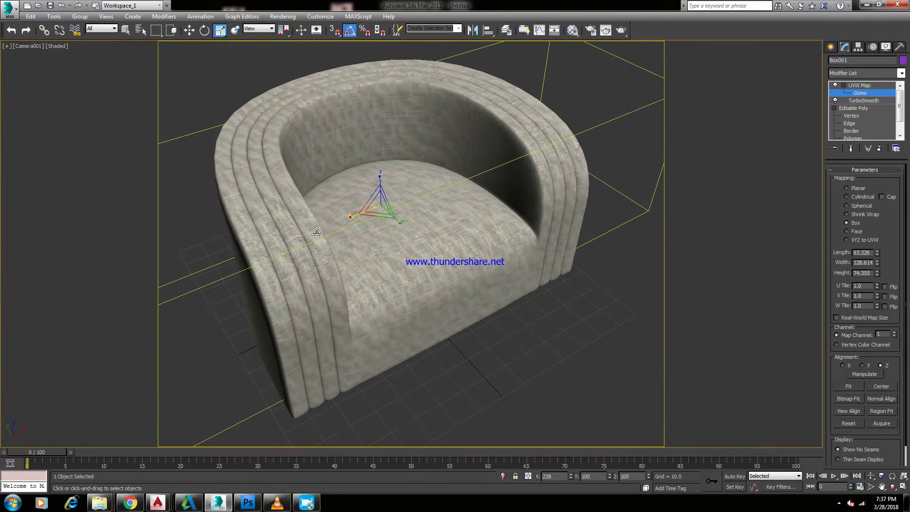
{"action": "left_click_drag", "start_coordinate": [379, 202], "coordinate": [383, 140]}
{"action": "key", "text": "ctrl+z"}
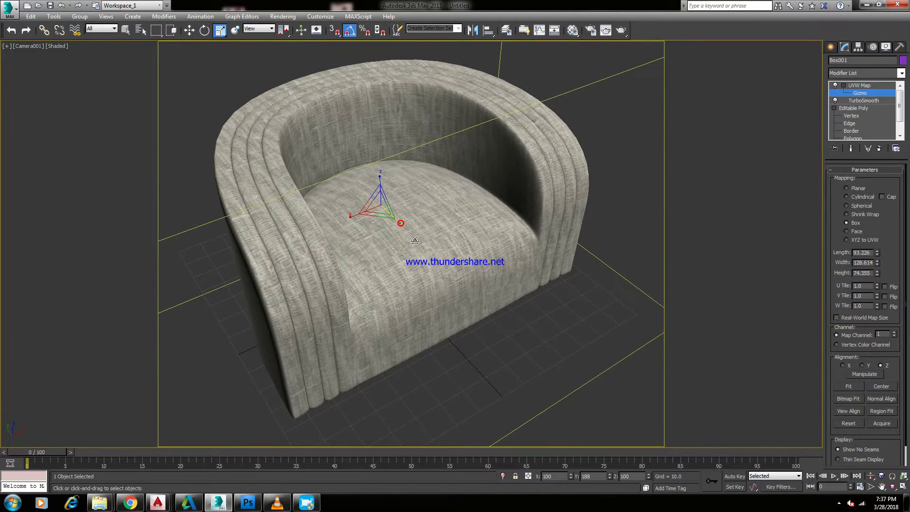
{"action": "left_click_drag", "start_coordinate": [376, 209], "coordinate": [376, 206]}
{"action": "left_click", "coordinate": [831, 47]}
Run a quick V-Ray test render of the chair and cancel it
{"action": "left_click", "coordinate": [574, 72]}
{"action": "left_click", "coordinate": [621, 30]}
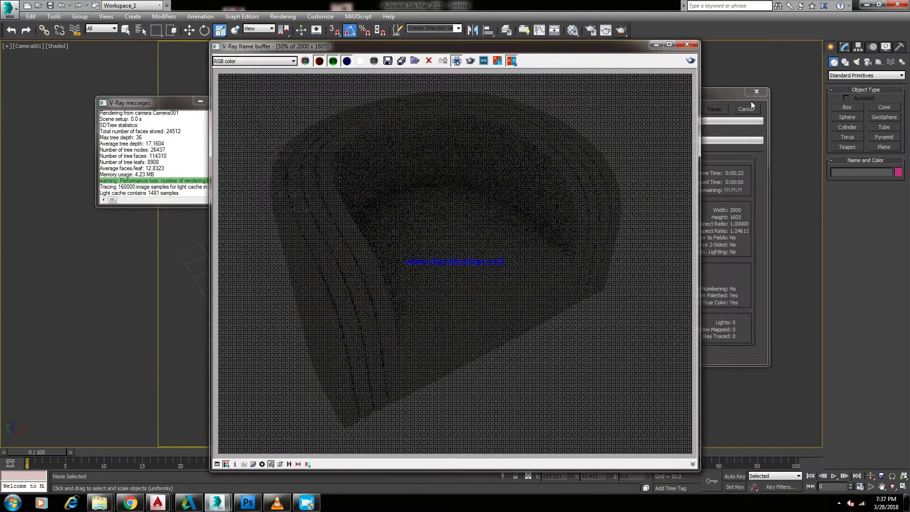
{"action": "left_click", "coordinate": [745, 109]}
Place a VRayPlane floor beneath the chair from the V-Ray object category
{"action": "left_click", "coordinate": [842, 75]}
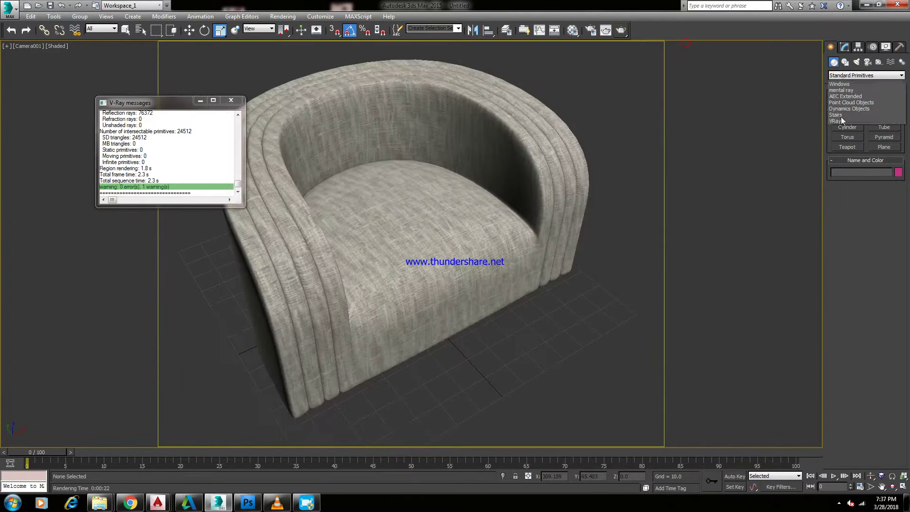
{"action": "left_click", "coordinate": [843, 157]}
{"action": "left_click", "coordinate": [847, 117]}
{"action": "left_click", "coordinate": [495, 319]}
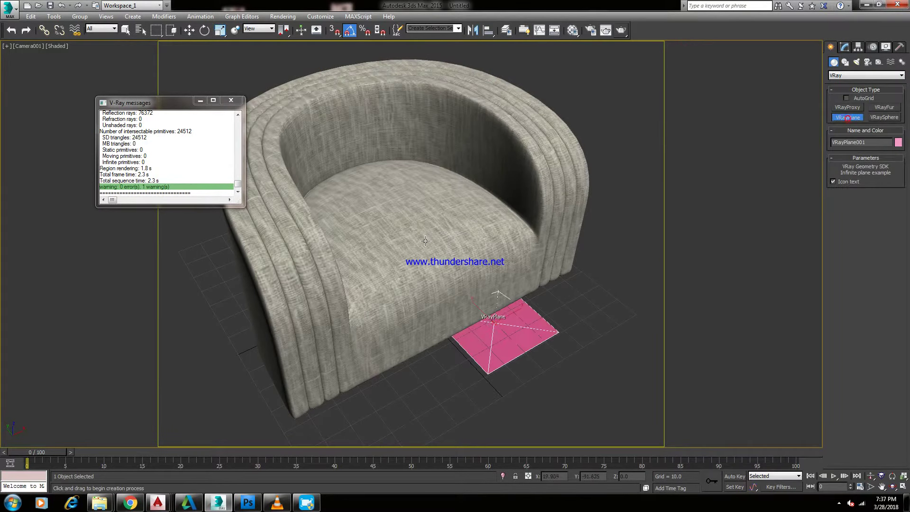
{"action": "left_click", "coordinate": [189, 30]}
{"action": "left_click", "coordinate": [230, 101]}
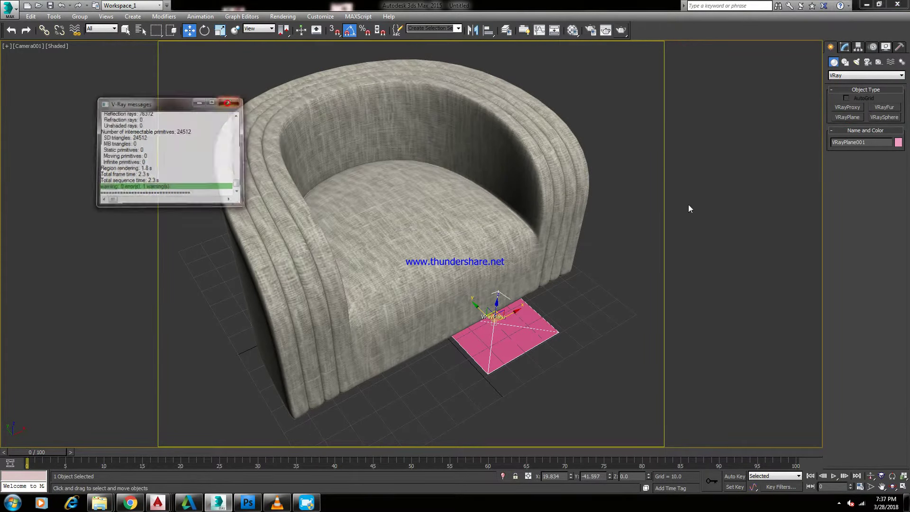
{"action": "key", "text": "m"}
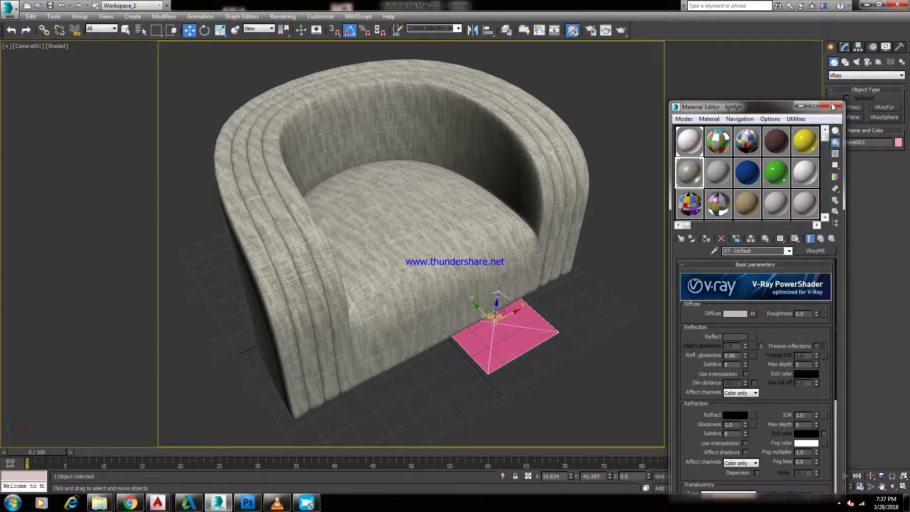
{"action": "left_click", "coordinate": [831, 105]}
{"action": "left_click", "coordinate": [632, 103]}
Start a V-Ray production render and zoom the frame buffer to 50% to watch it
{"action": "left_click", "coordinate": [622, 29]}
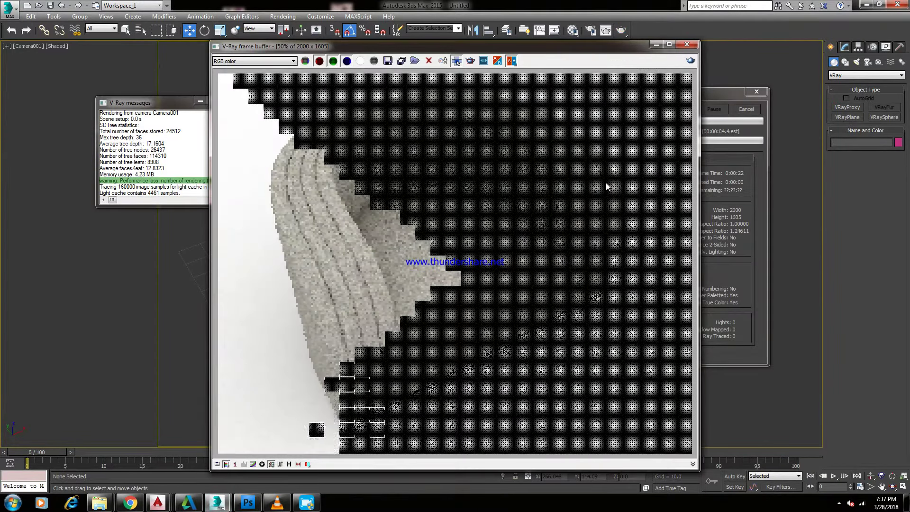
{"action": "scroll", "coordinate": [509, 258], "scroll_direction": "down", "scroll_amount": 5}
{"action": "scroll", "coordinate": [507, 255], "scroll_direction": "up", "scroll_amount": 3}
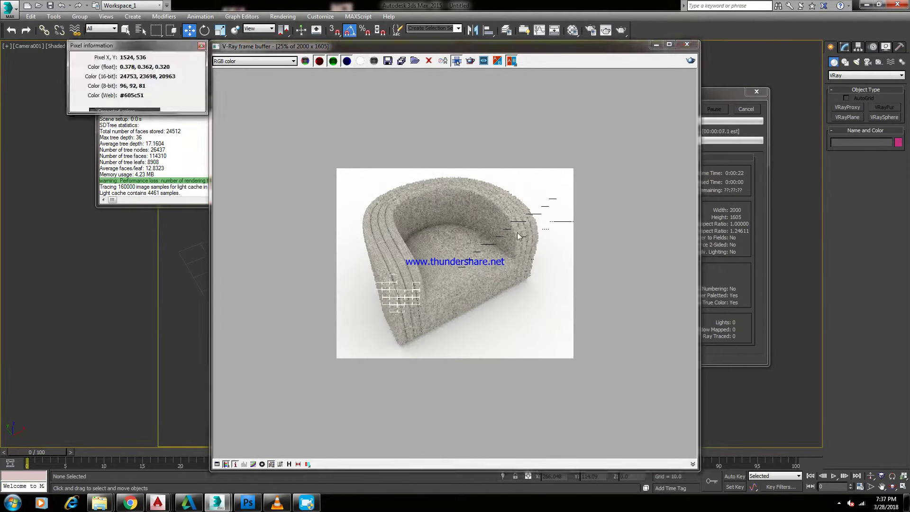
{"action": "scroll", "coordinate": [513, 234], "scroll_direction": "up", "scroll_amount": 2}
{"action": "right_click", "coordinate": [548, 227]}
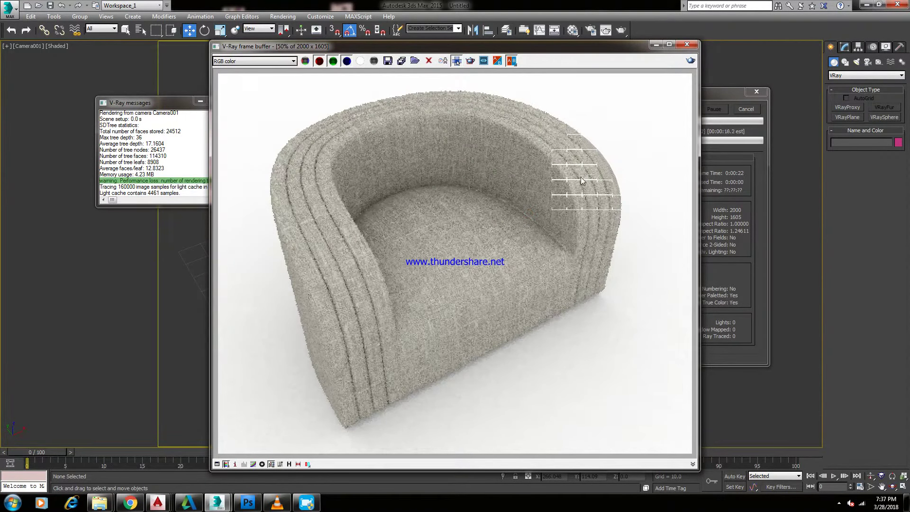
{"action": "scroll", "coordinate": [586, 179], "scroll_direction": "up", "scroll_amount": 2}
{"action": "scroll", "coordinate": [581, 187], "scroll_direction": "down", "scroll_amount": 2}
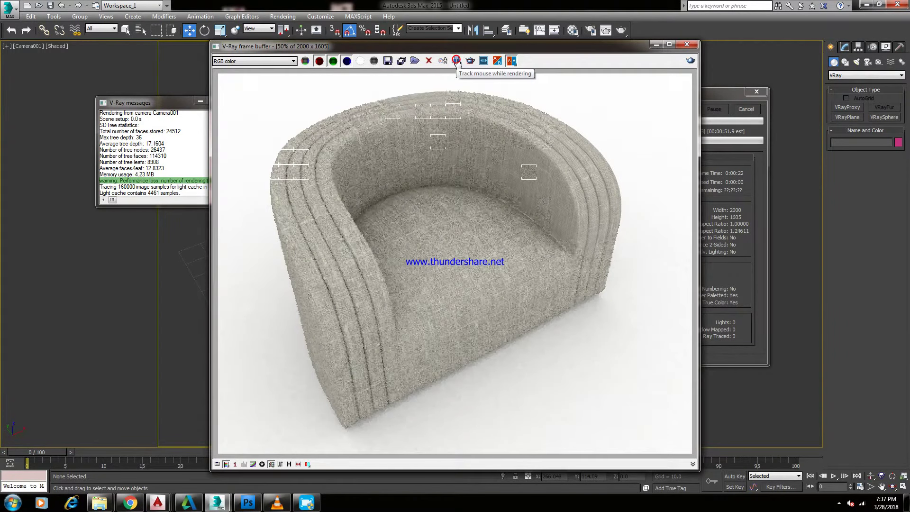
{"action": "left_click", "coordinate": [456, 61]}
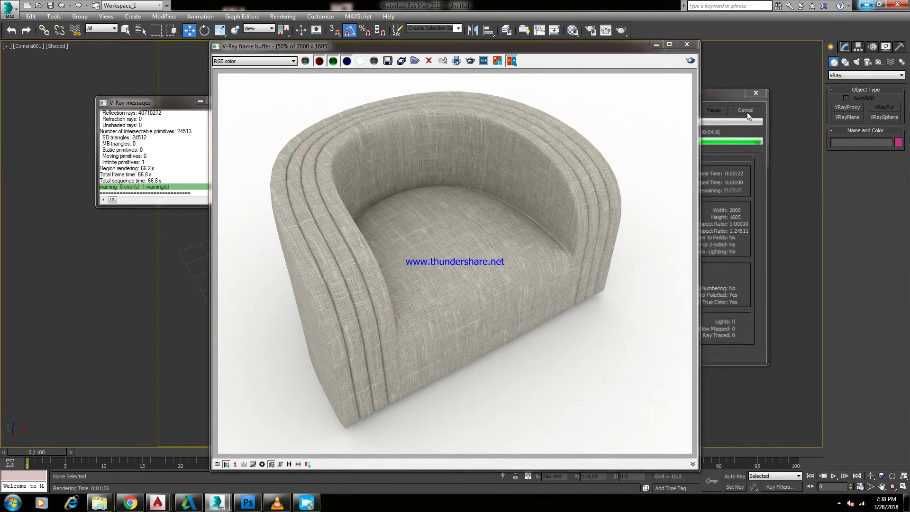
Wait for the V-Ray render of the grey fabric chair on white to finish
{"action": "left_click", "coordinate": [306, 502]}
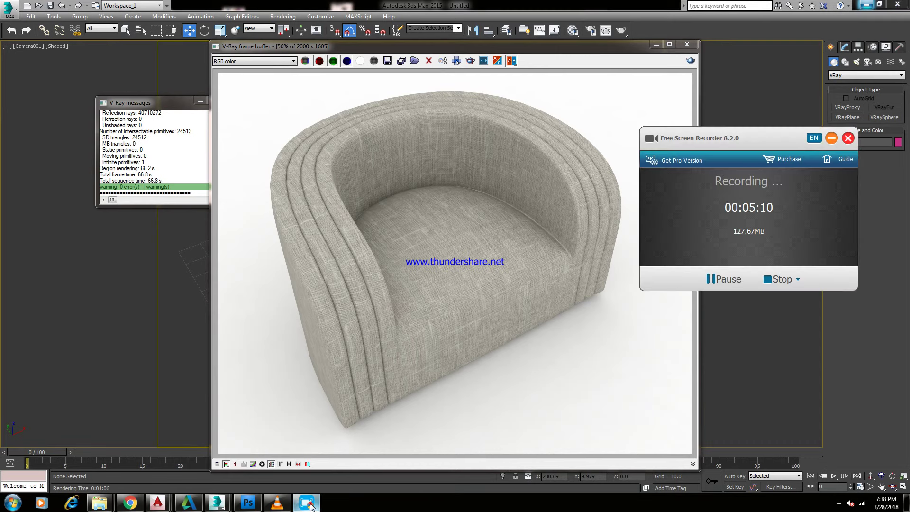